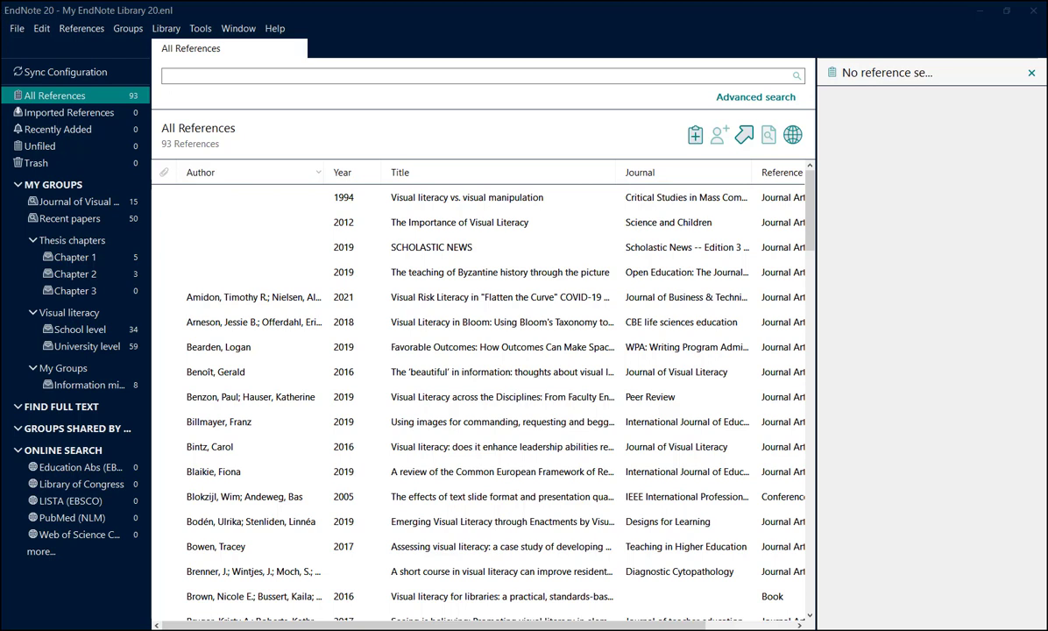
Start a File > Import > Folder import with PDF as the import option and browse for the source folder
click(17, 29)
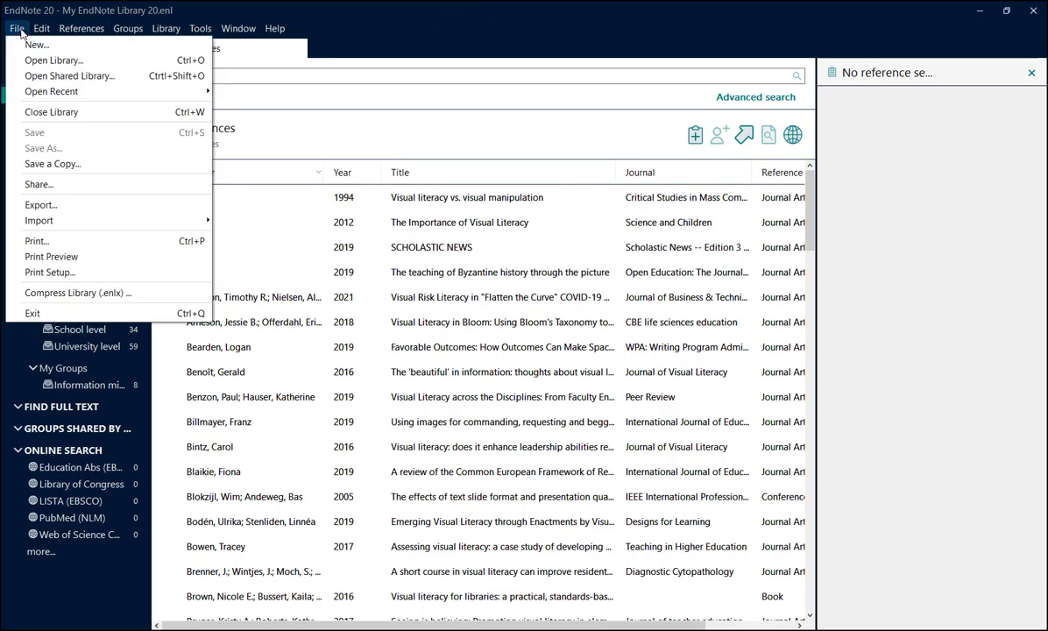
mouse_move(36, 227)
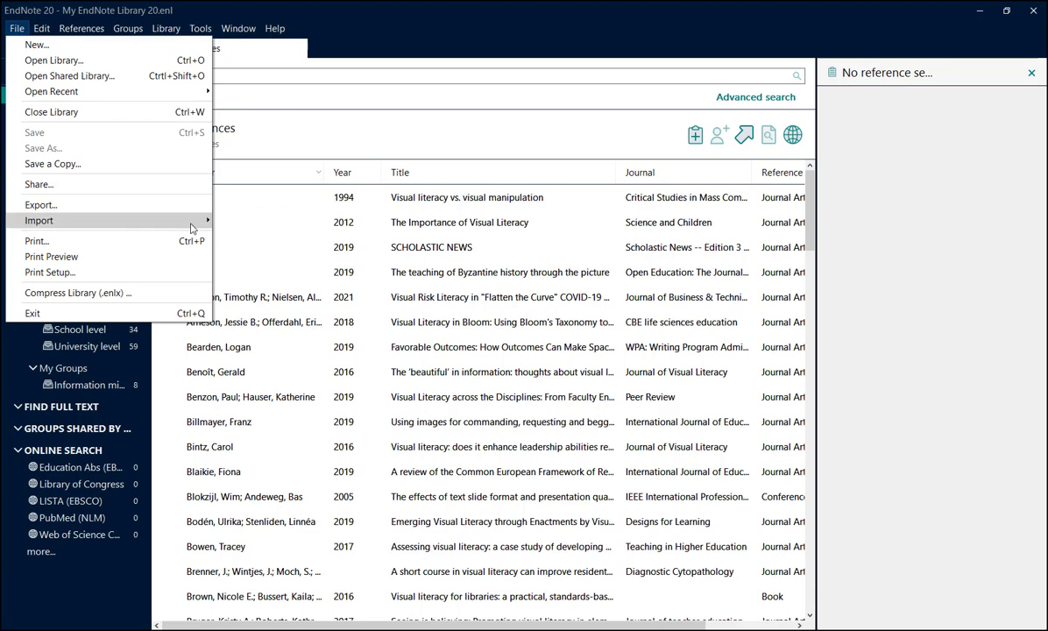
mouse_move(192, 224)
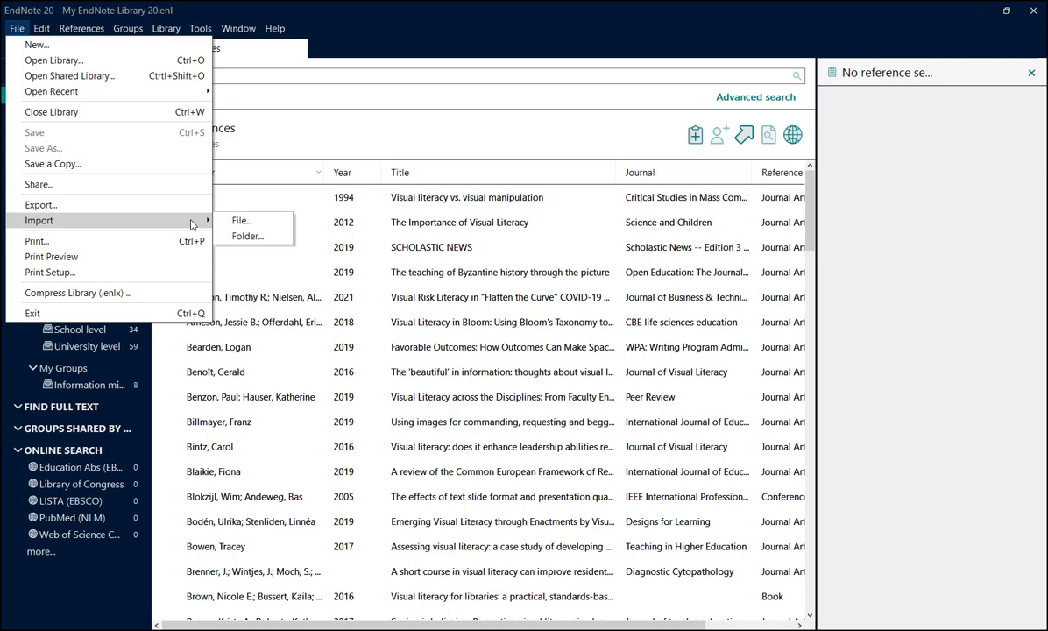
click(248, 237)
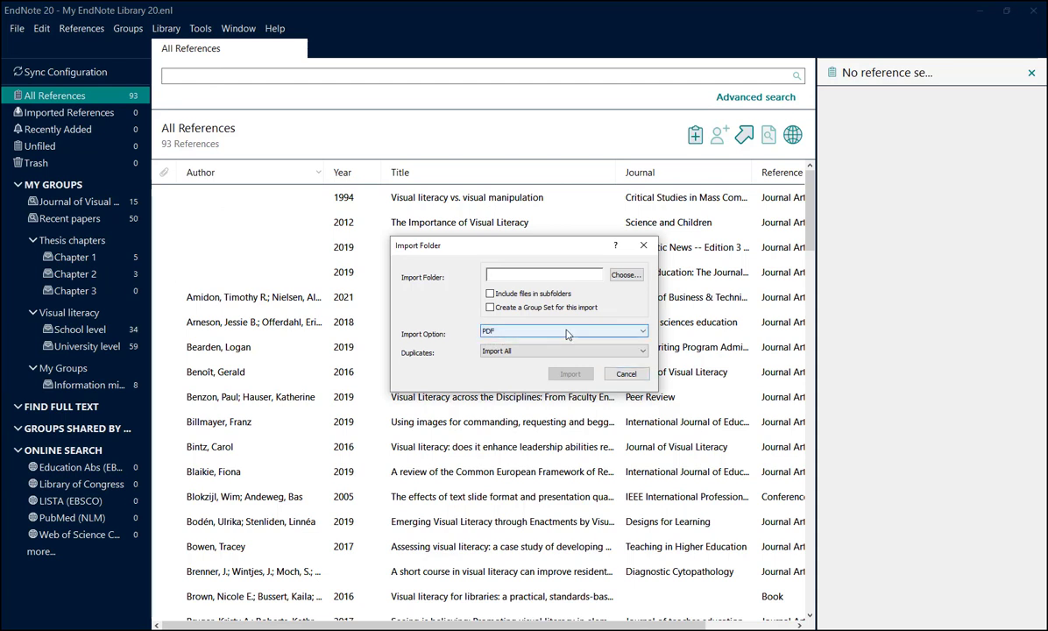
click(566, 335)
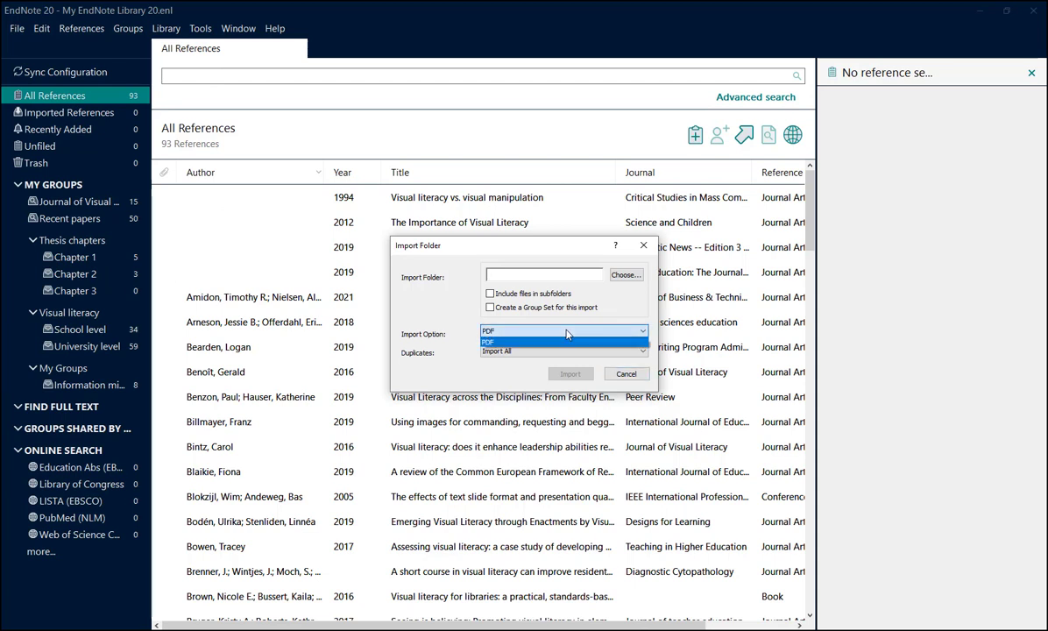
click(566, 334)
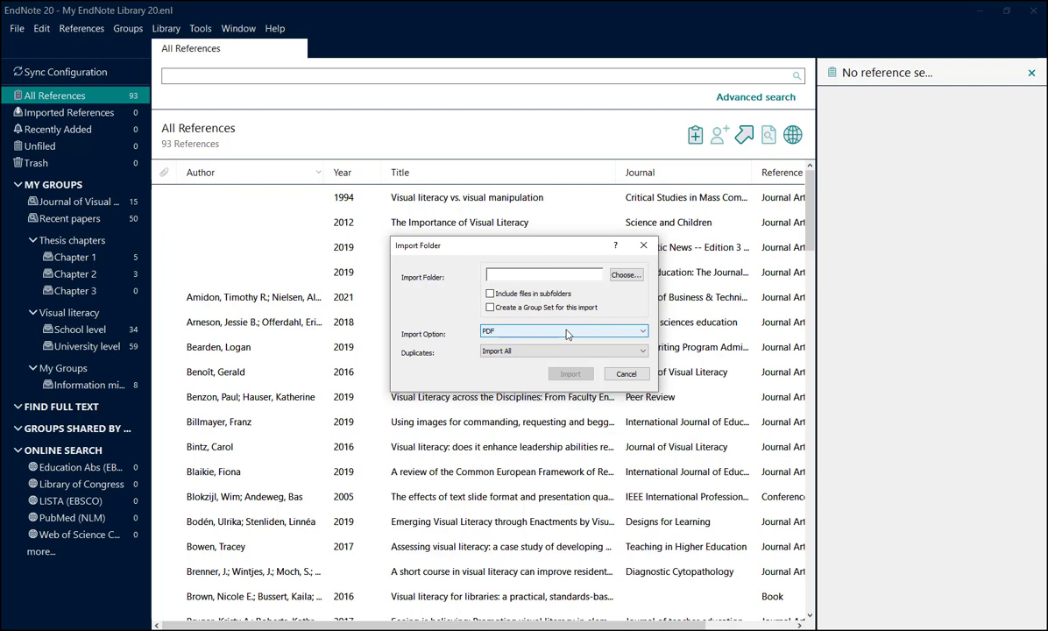
click(627, 275)
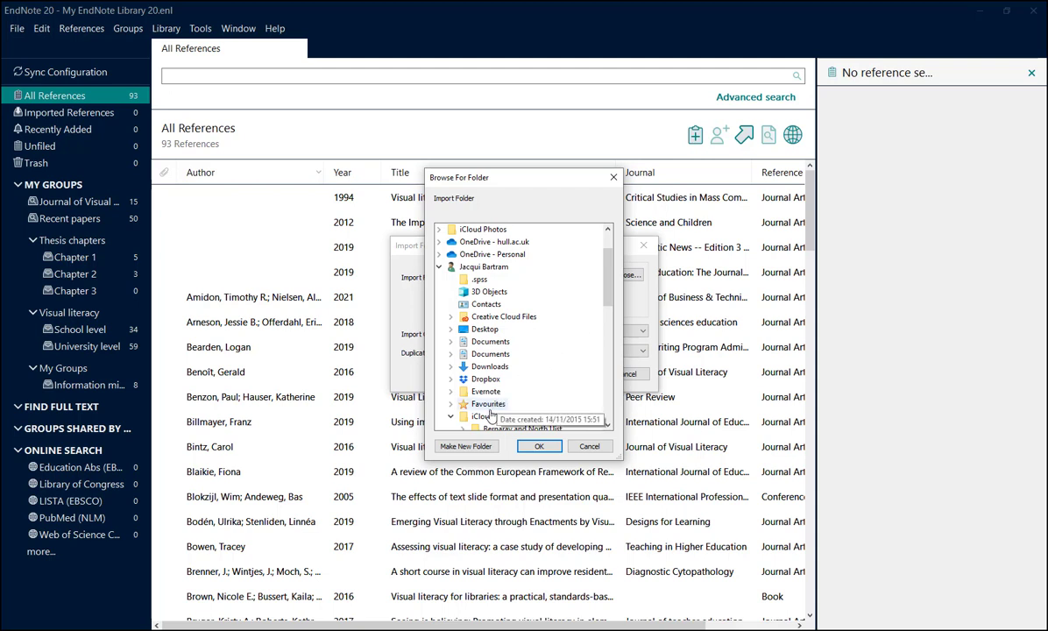
Choose iCloud Drive > Downloads > Journal article PDFs as the source and import its 10 PDFs
click(609, 425)
click(608, 425)
click(608, 425)
click(608, 425)
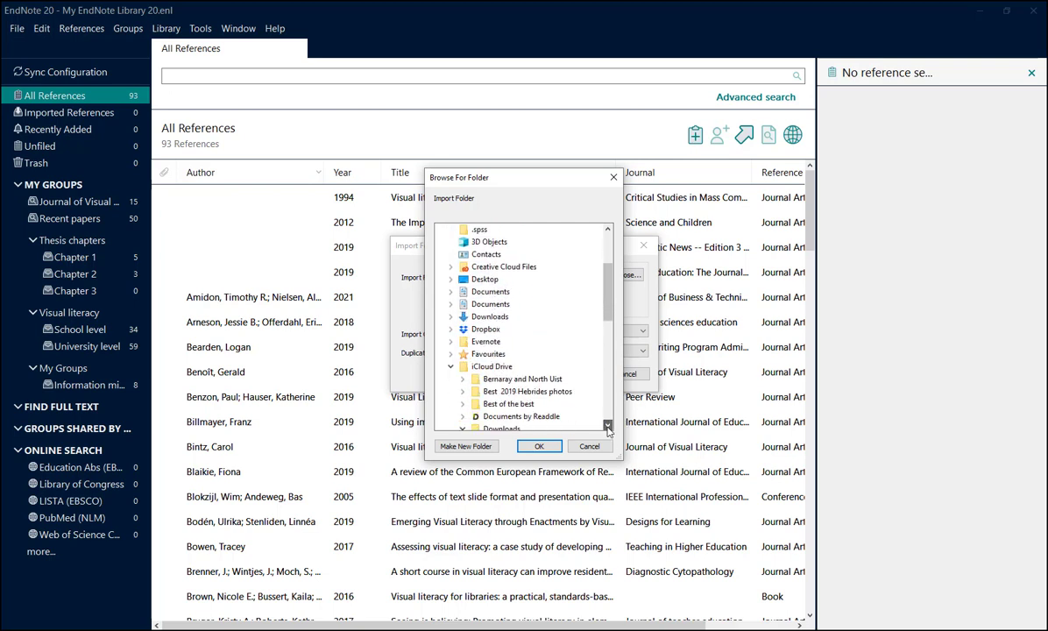
click(609, 425)
click(461, 416)
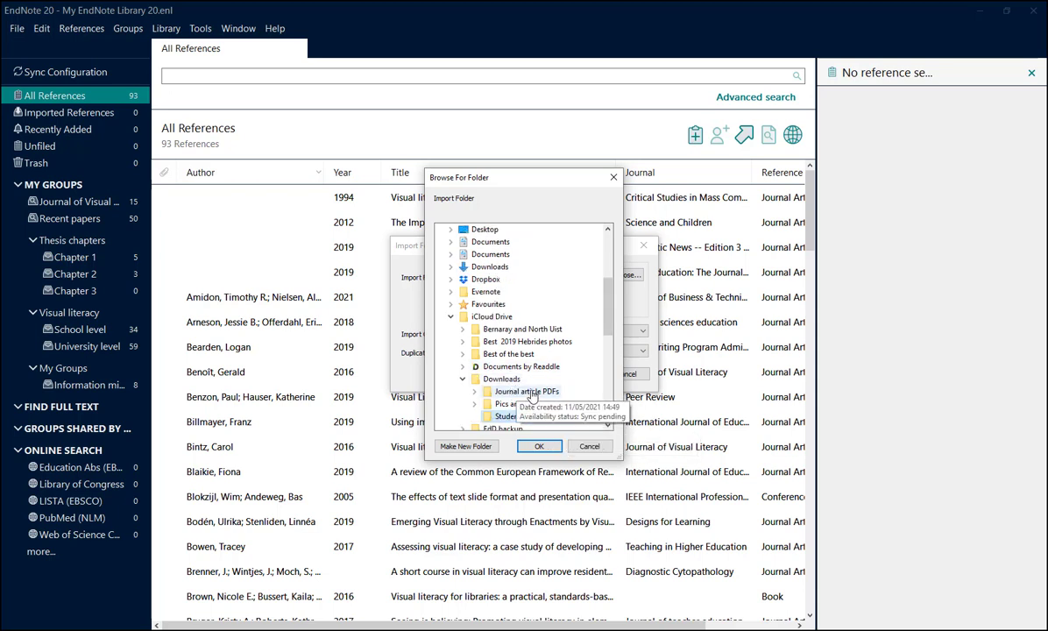
click(508, 392)
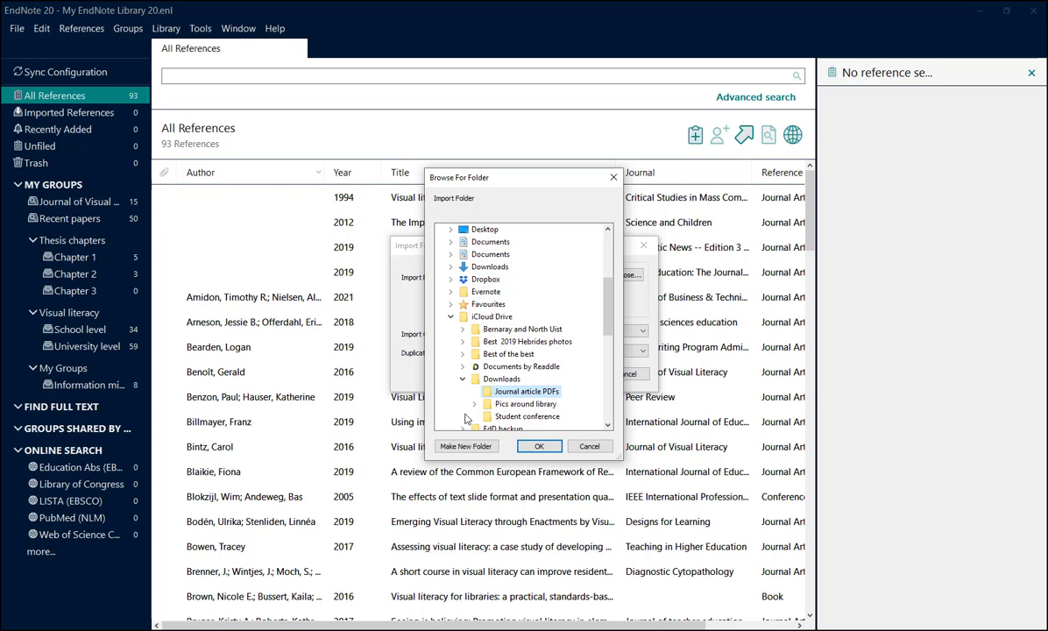
click(549, 447)
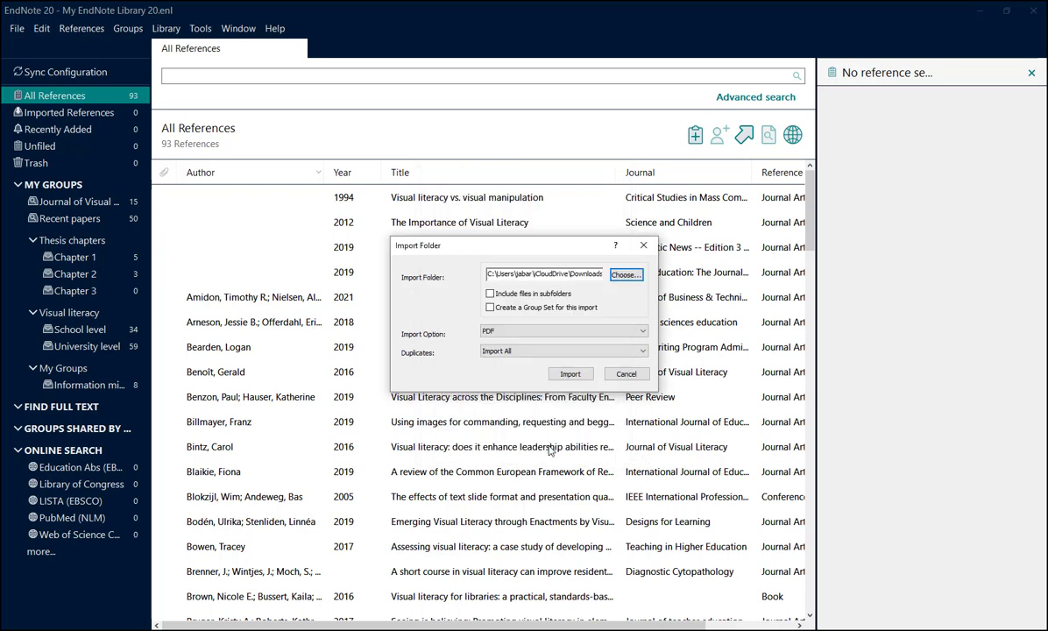
click(570, 374)
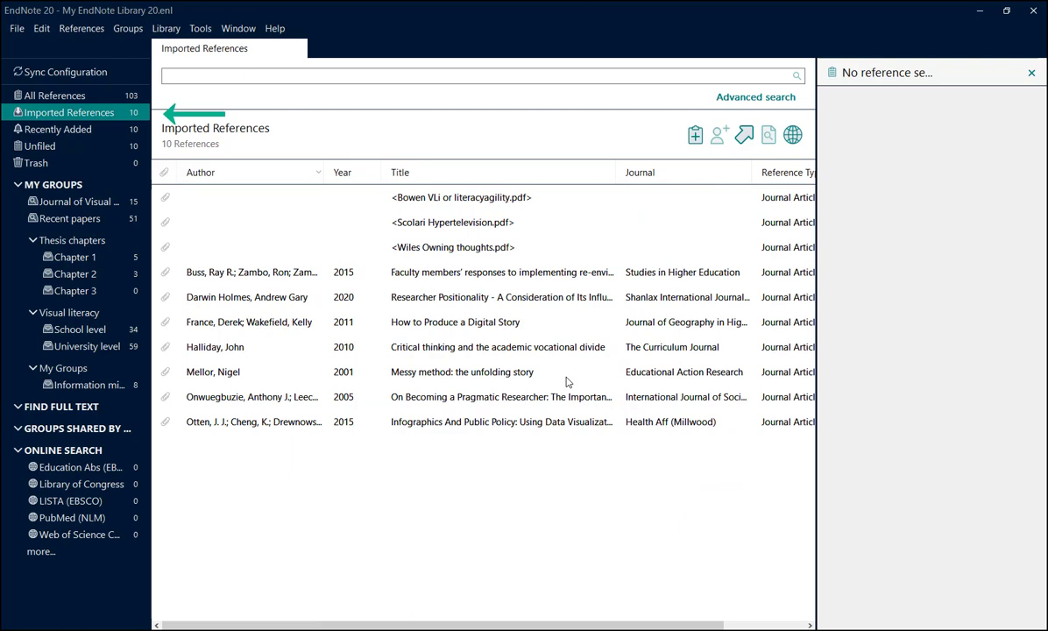
Review the Bowen, Scolari and Wiles records, then show Wiles Owning thoughts.pdf in the Edit panel
click(481, 201)
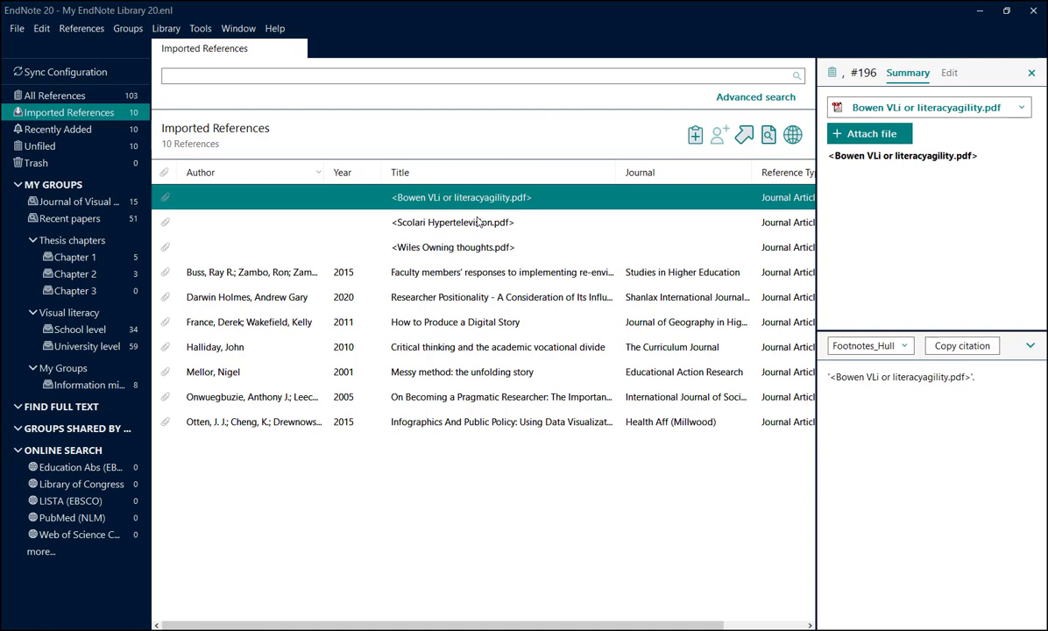
click(477, 226)
click(481, 249)
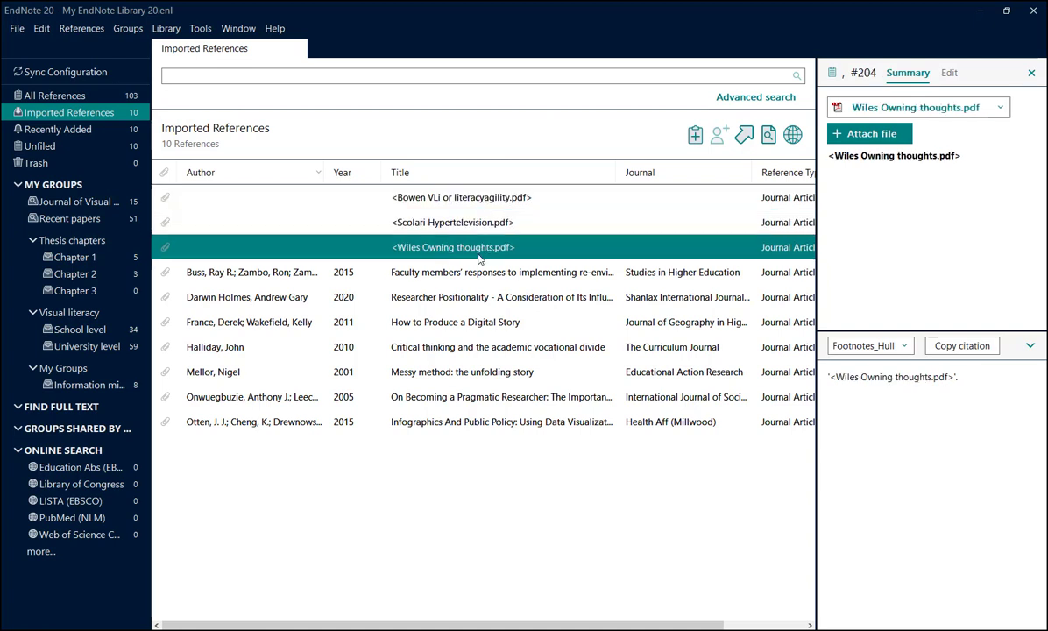
click(949, 75)
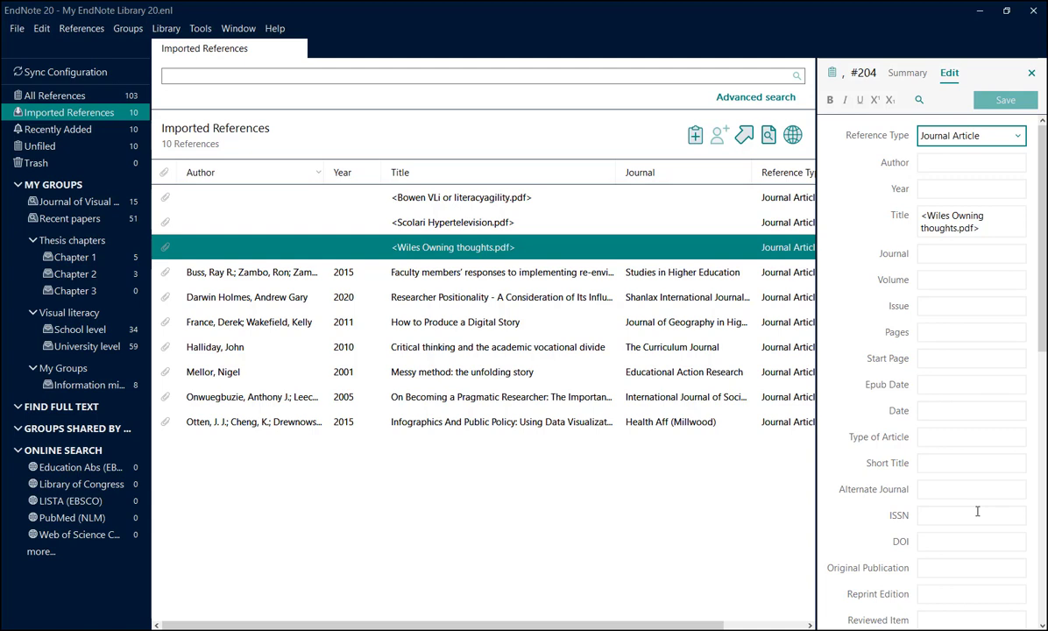
Trash the three PDF-named records, then review the remaining seven references in Summary view
shift+click(509, 198)
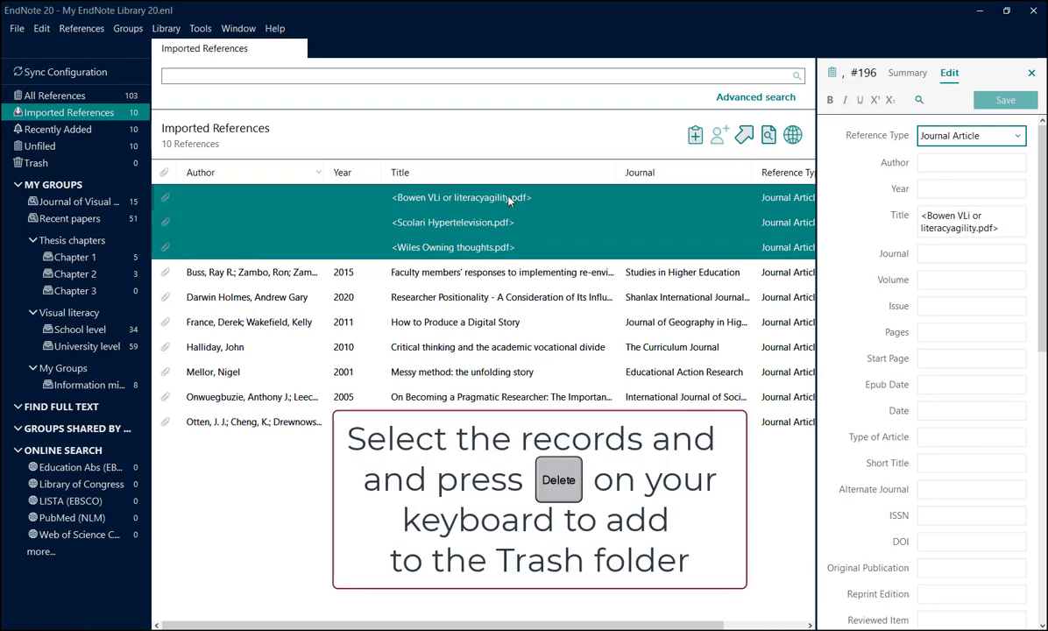
key(Delete)
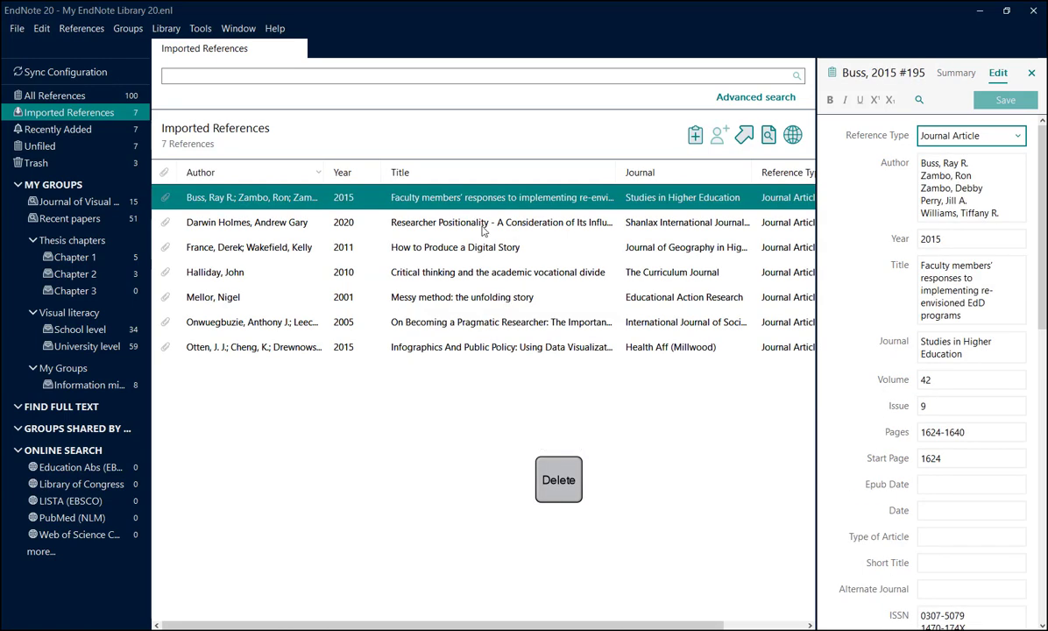
click(483, 229)
click(449, 246)
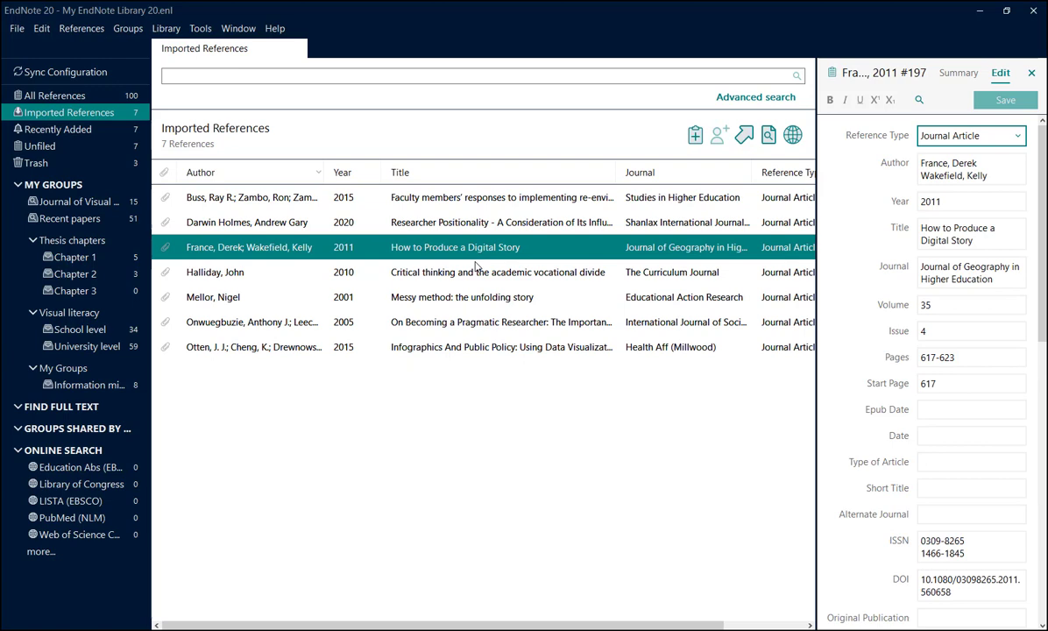
click(477, 277)
click(445, 326)
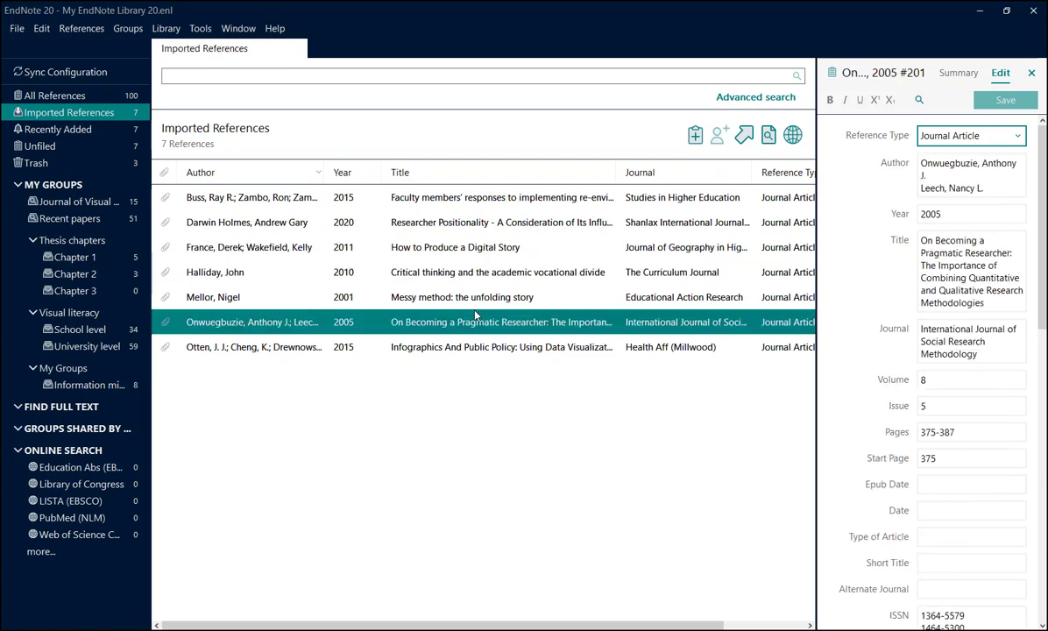
click(469, 347)
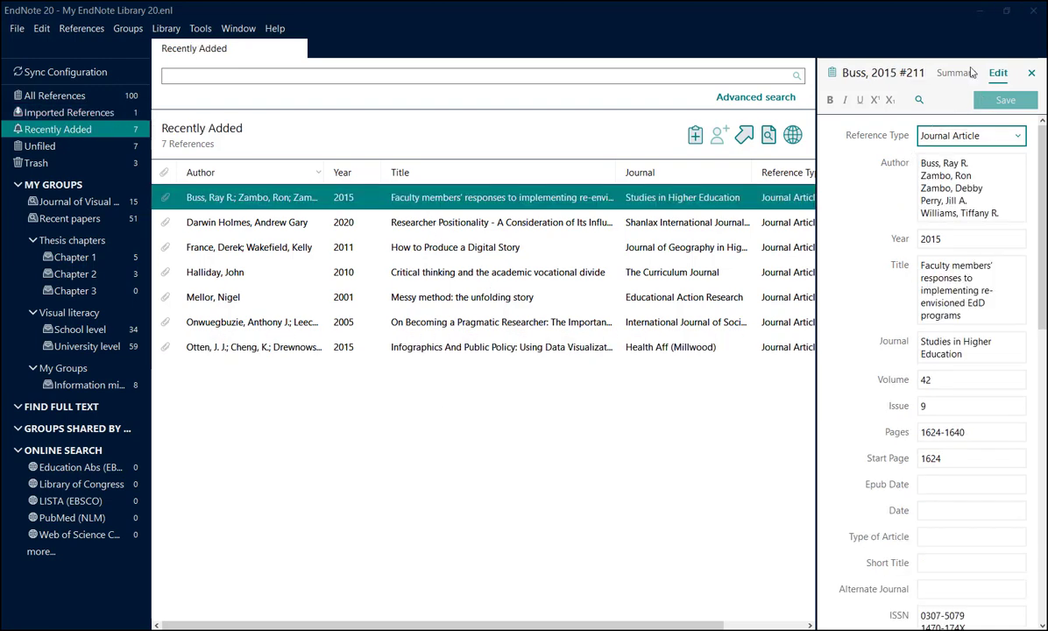
click(958, 73)
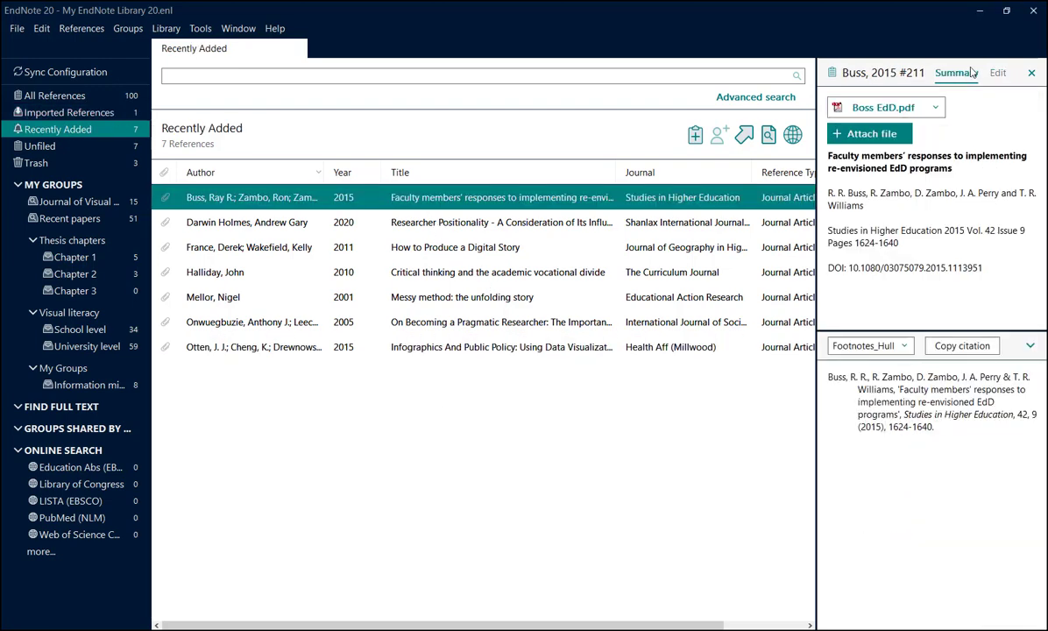
Open the attached Boss EdD.pdf and scroll down through it
click(917, 109)
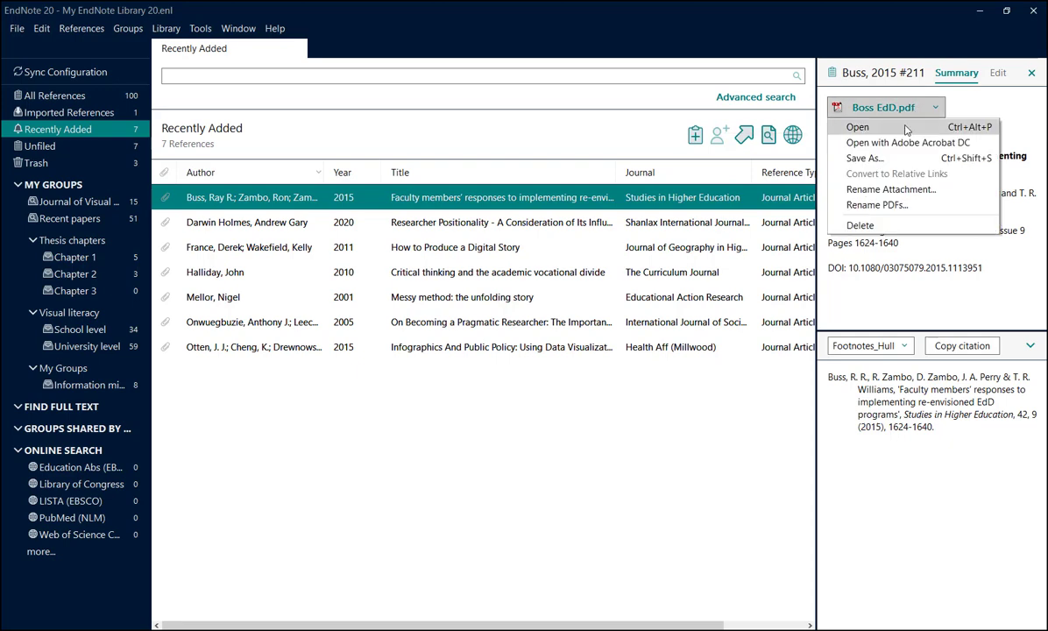
click(906, 130)
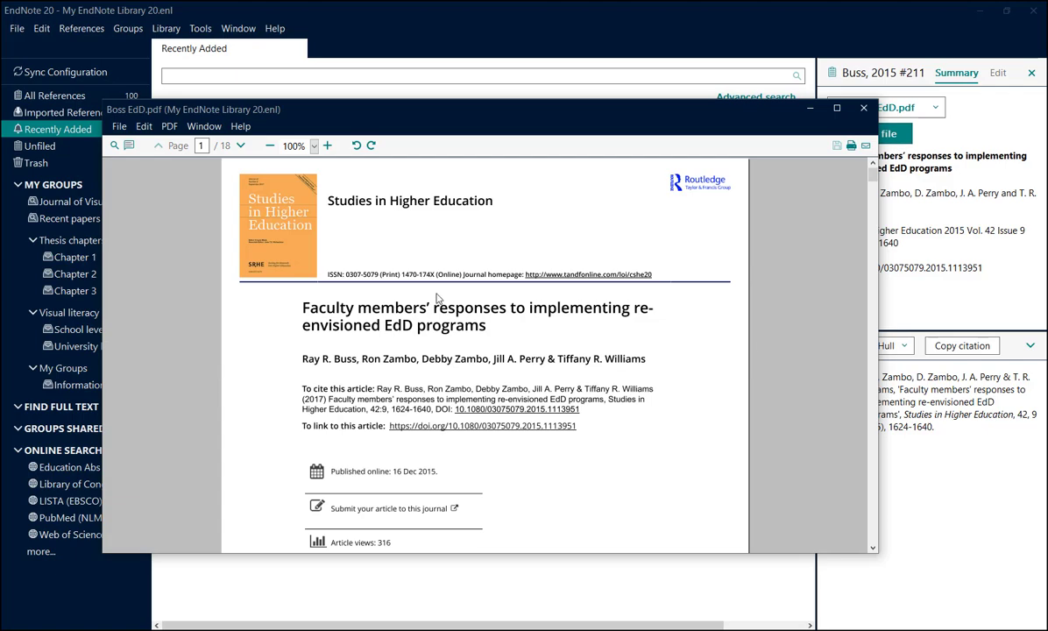
scroll(438, 300, down, 3)
scroll(614, 358, down, 15)
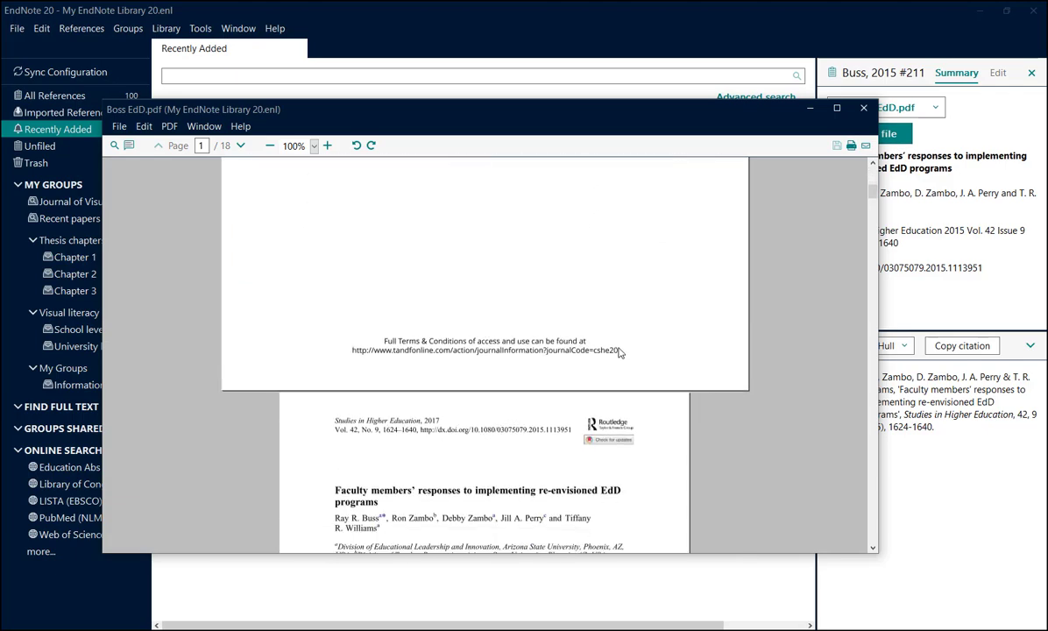
scroll(617, 353, down, 6)
Highlight the Information Technology and Project Management doctorates passage in yellow, then close the PDF
click(114, 145)
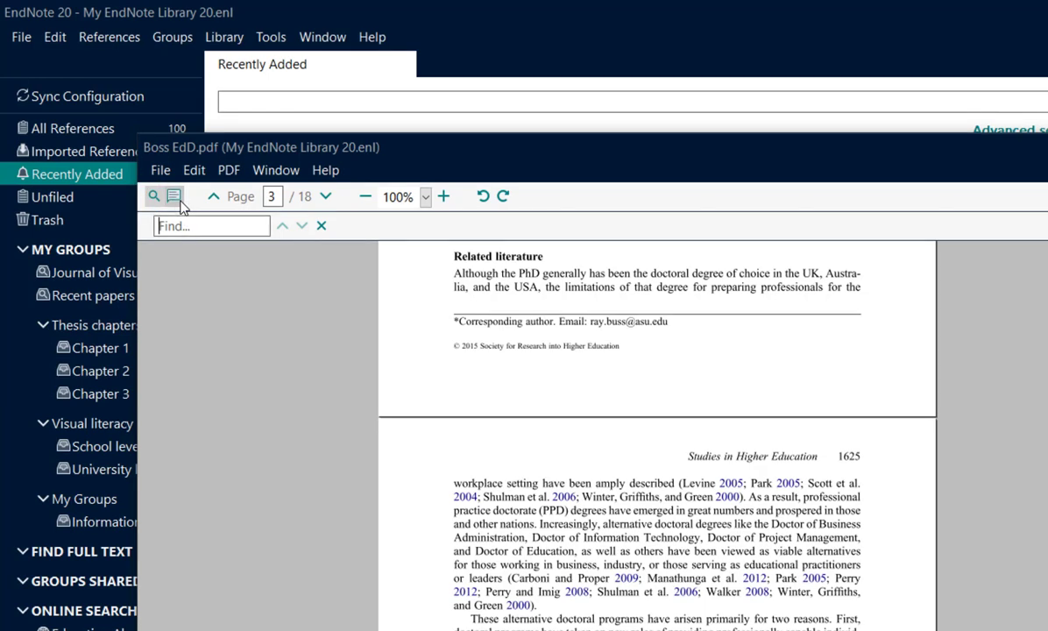
click(179, 202)
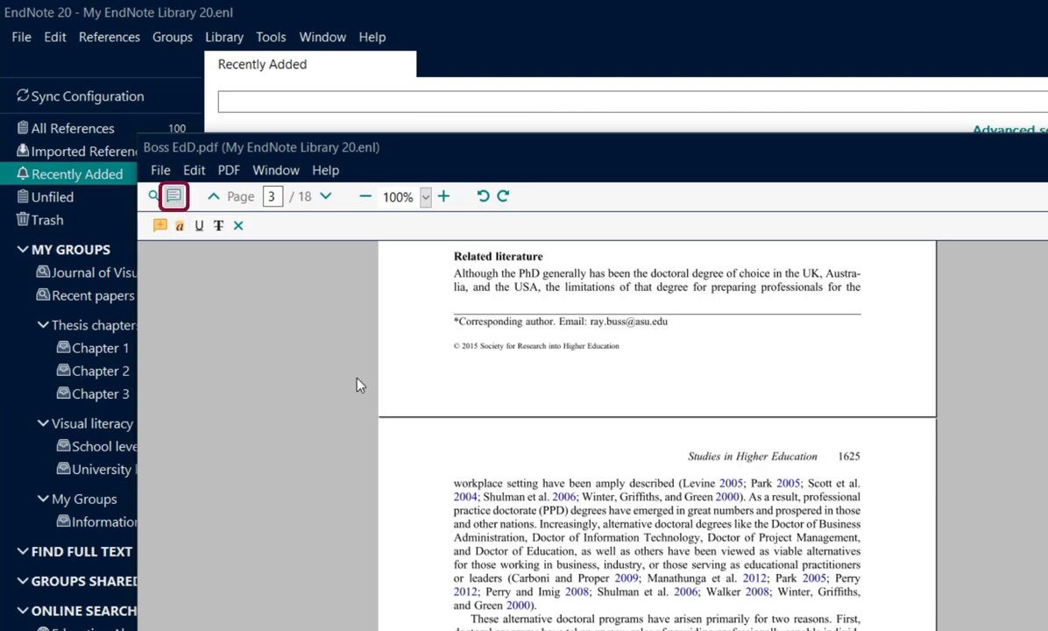
drag(483, 497, 868, 543)
click(561, 539)
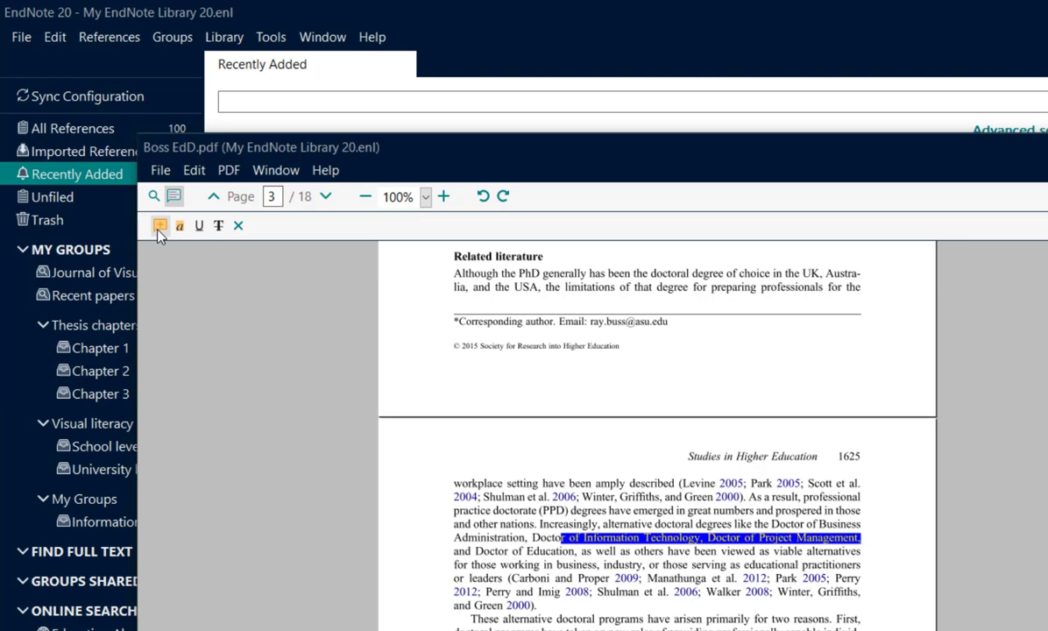
click(180, 226)
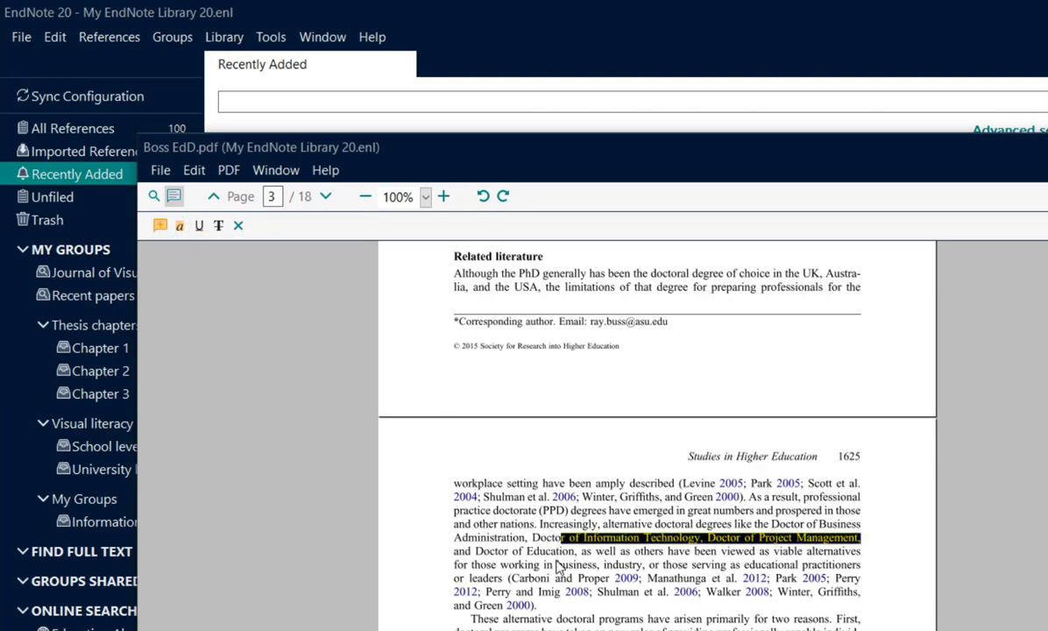
click(593, 619)
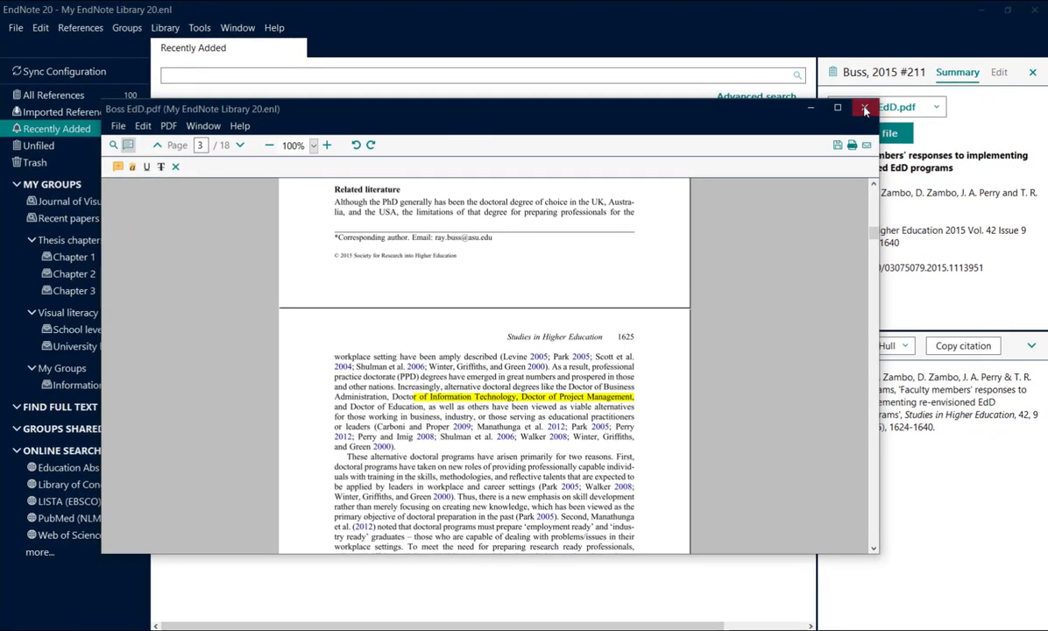
click(1019, 130)
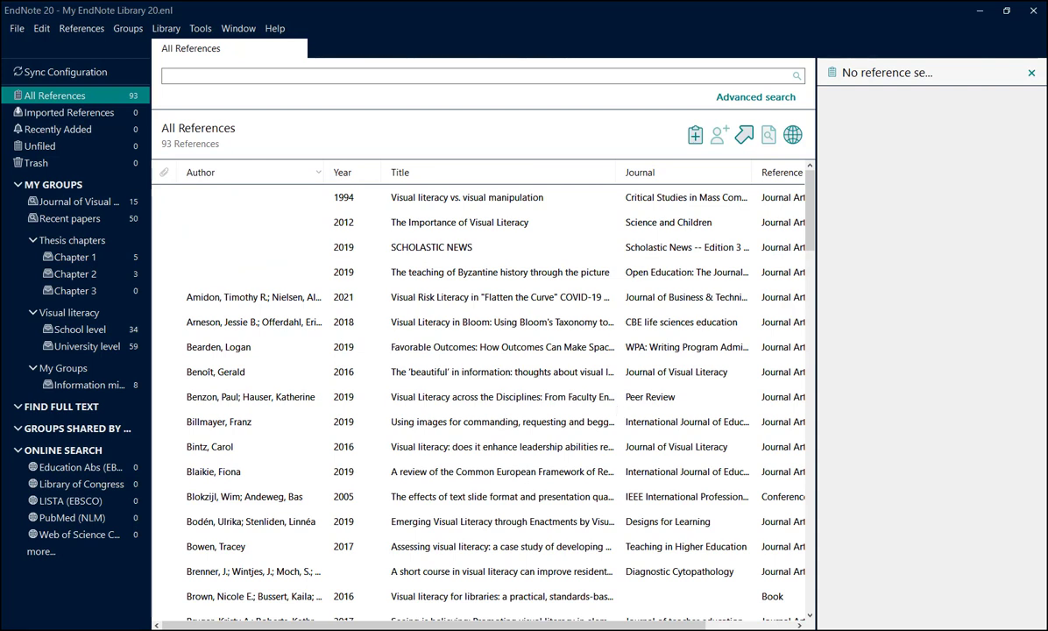
Drag all ten PDFs from the Journal article PDFs folder onto EndNote's reference list
drag(0, 171, 415, 168)
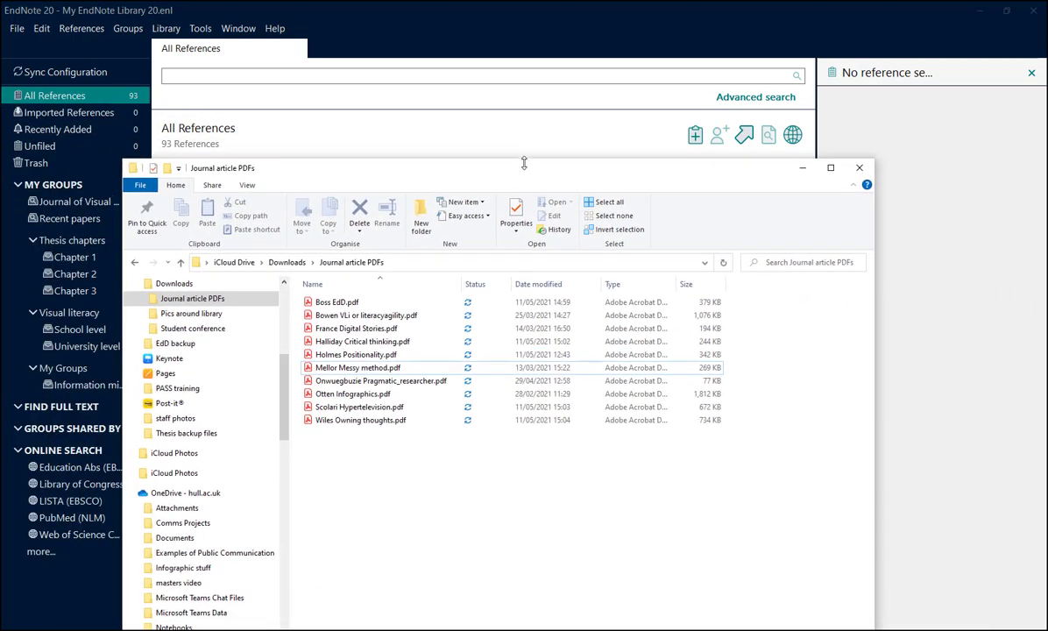
drag(523, 163, 504, 346)
drag(552, 371, 494, 248)
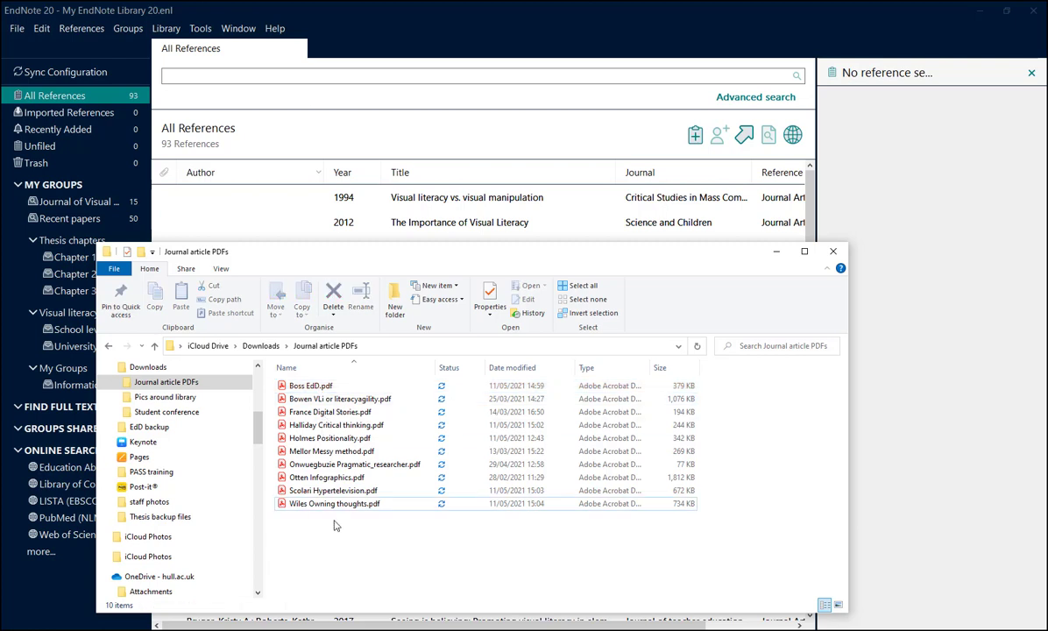
key(ctrl+a)
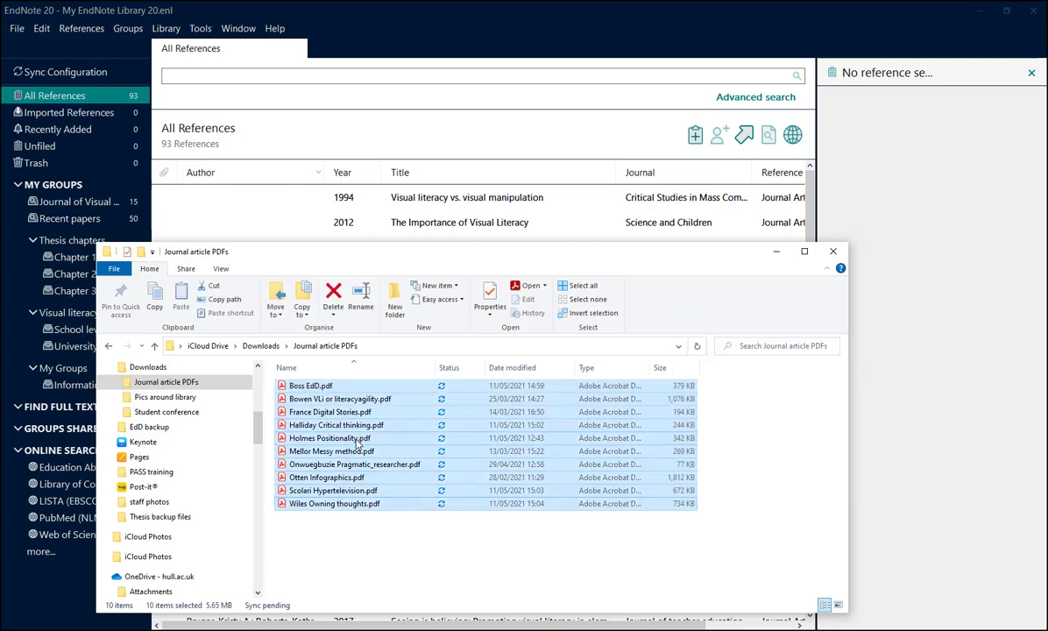
drag(357, 444, 357, 137)
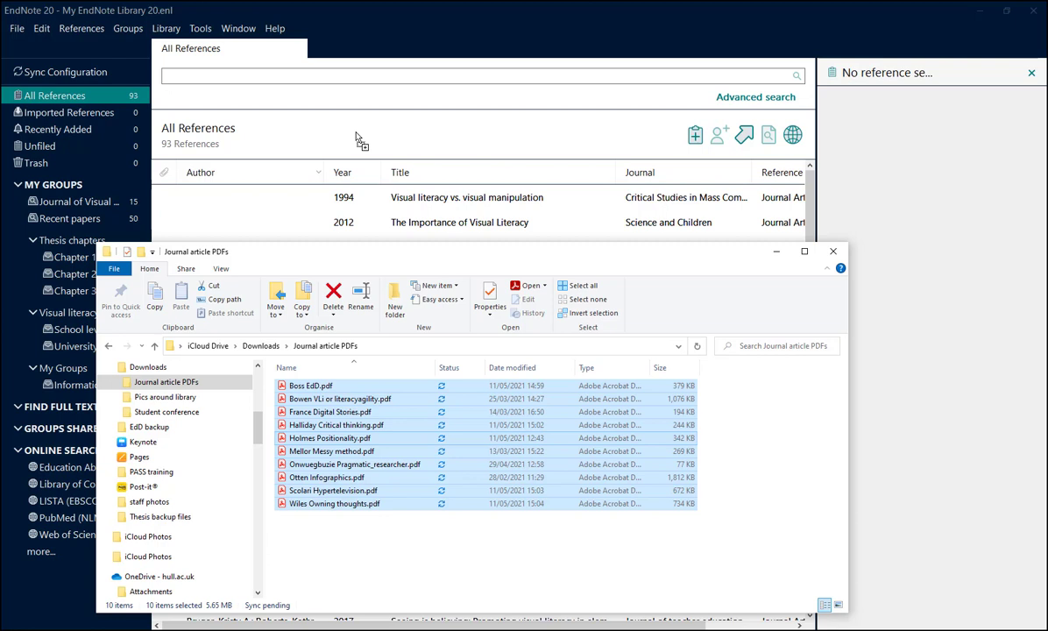
mouse_move(356, 137)
mouse_down()
mouse_move(360, 224)
mouse_move(368, 145)
mouse_move(580, 138)
mouse_move(294, 139)
mouse_move(553, 144)
mouse_move(343, 146)
mouse_up()
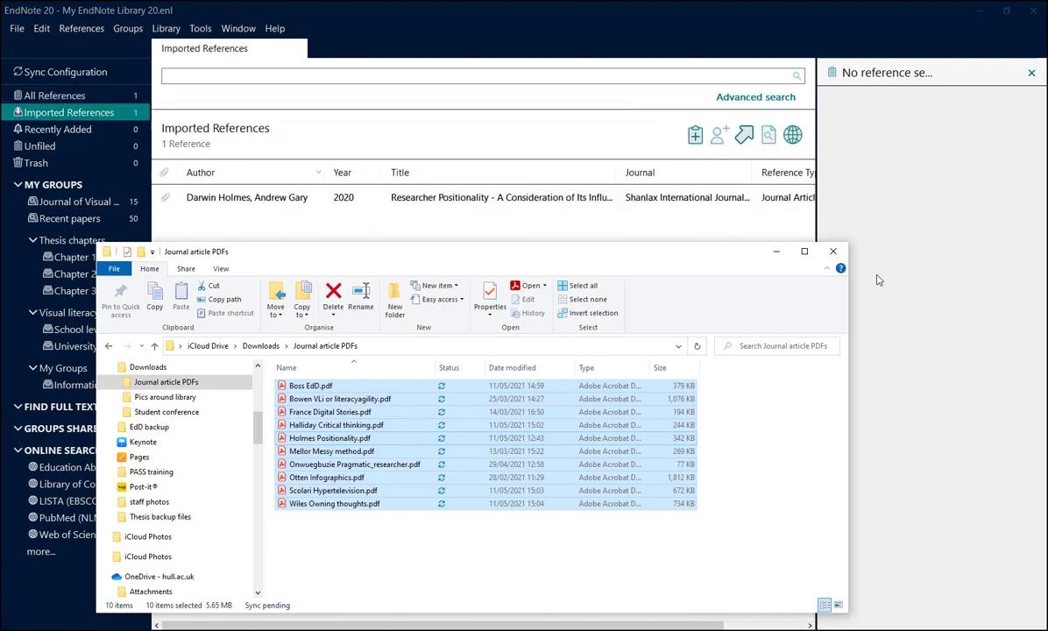
Close the folder window and select the three filename-only references in Recently Added for deletion
click(833, 252)
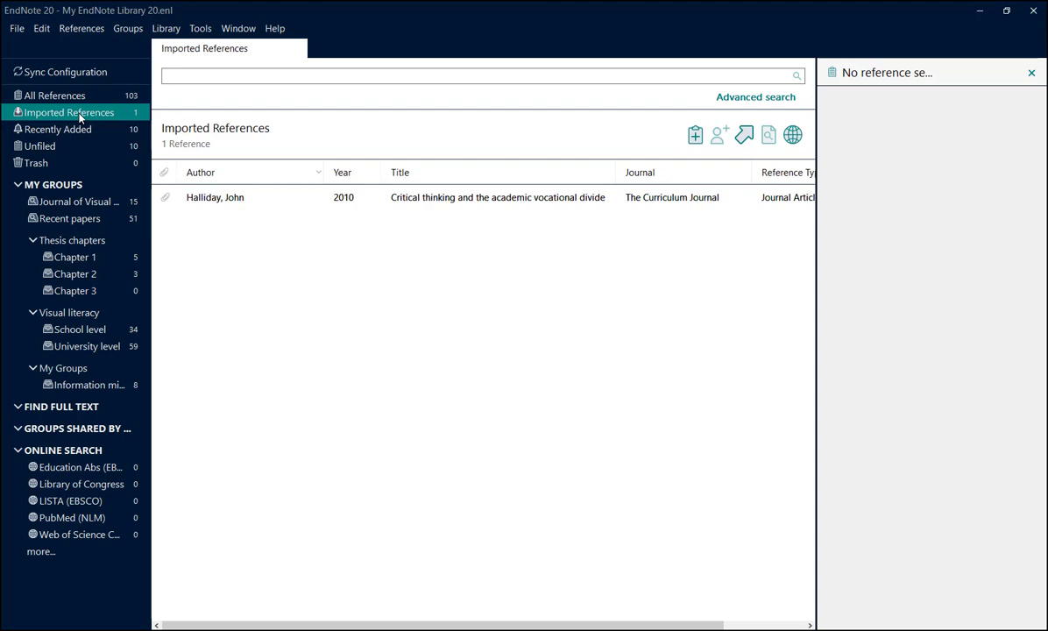
click(196, 200)
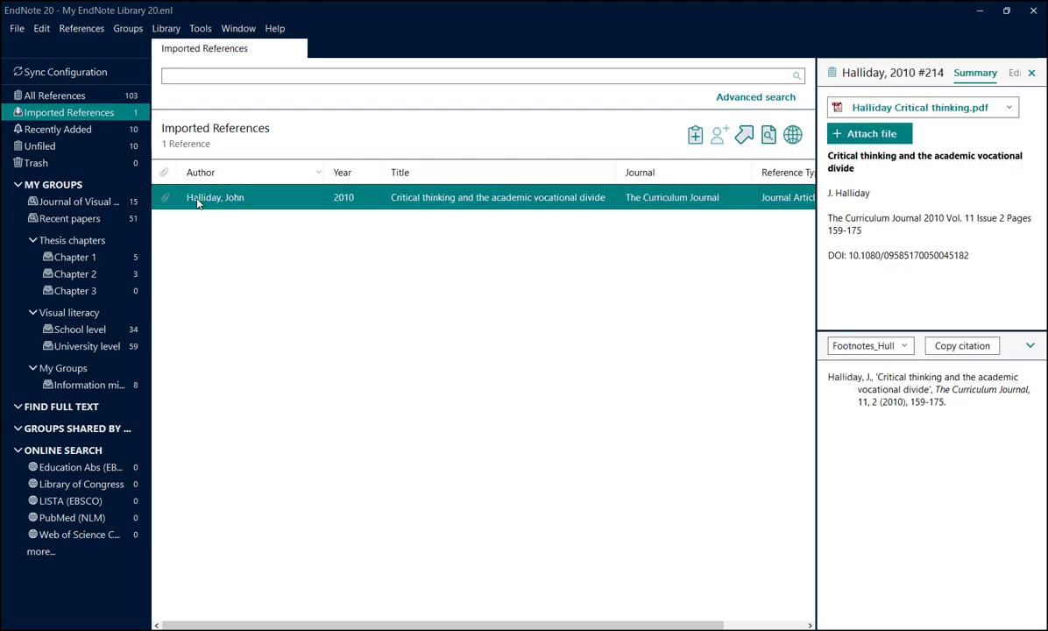
click(103, 132)
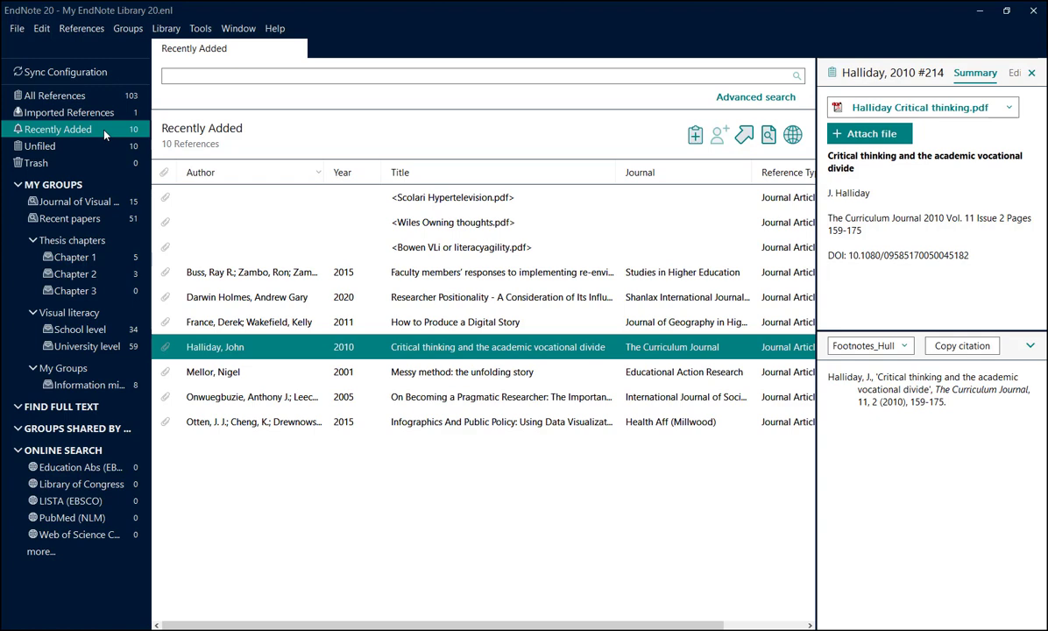
click(410, 255)
shift+click(415, 198)
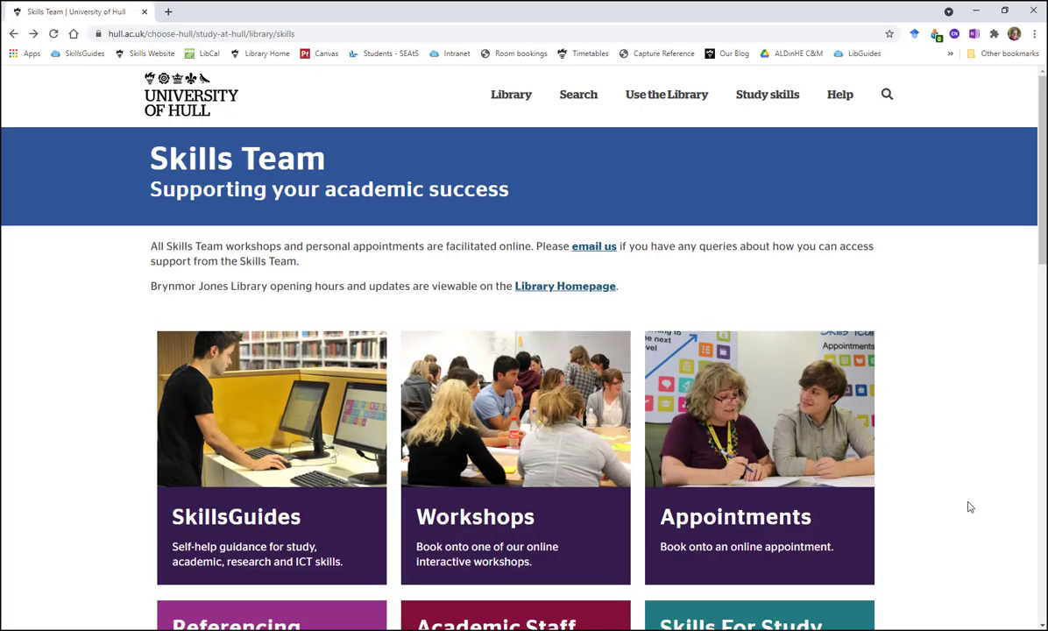
Navigate to the Hull SkillsGuides EndNote page under Referencing software
click(253, 524)
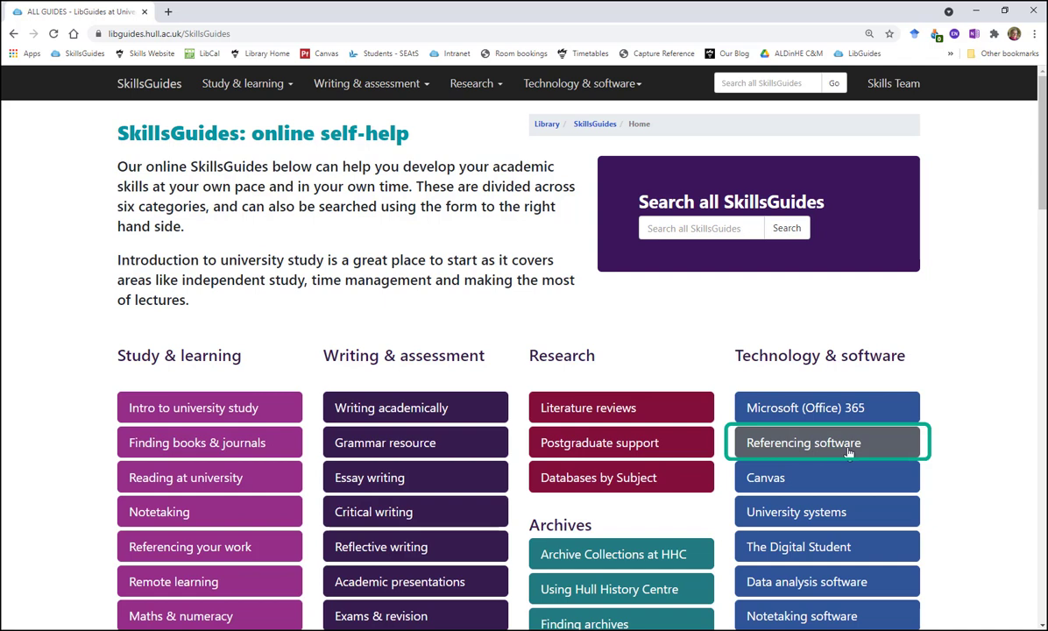
click(857, 445)
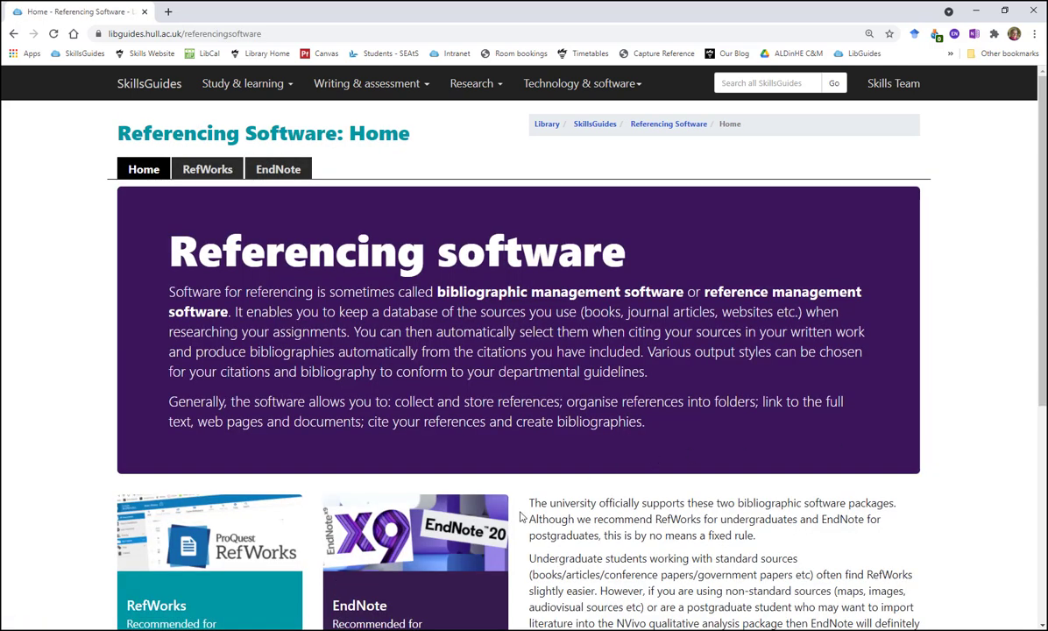
click(396, 513)
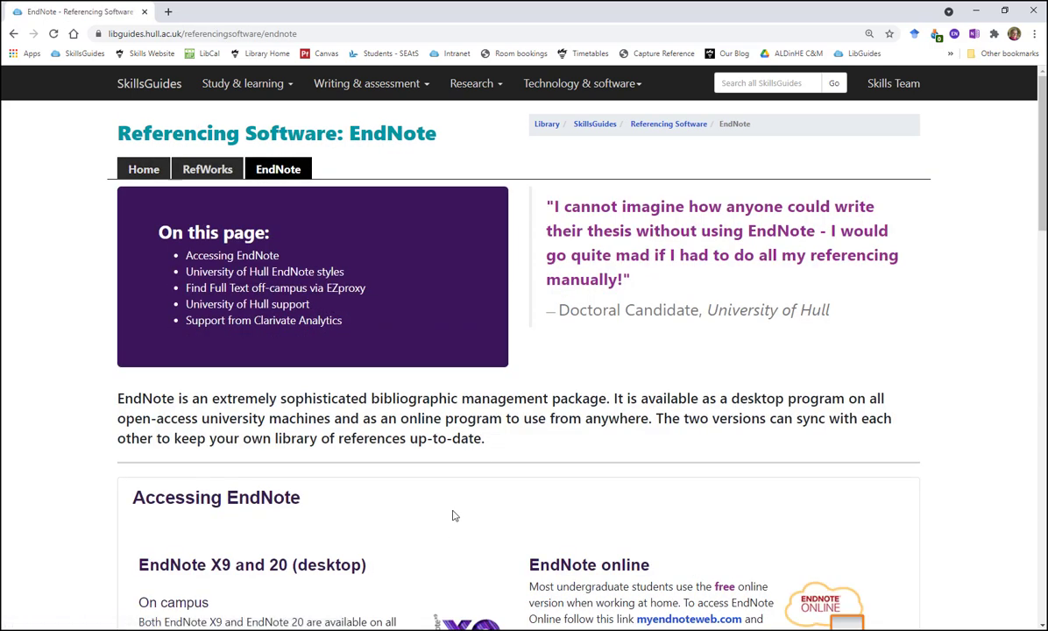
scroll(621, 449, down, 5)
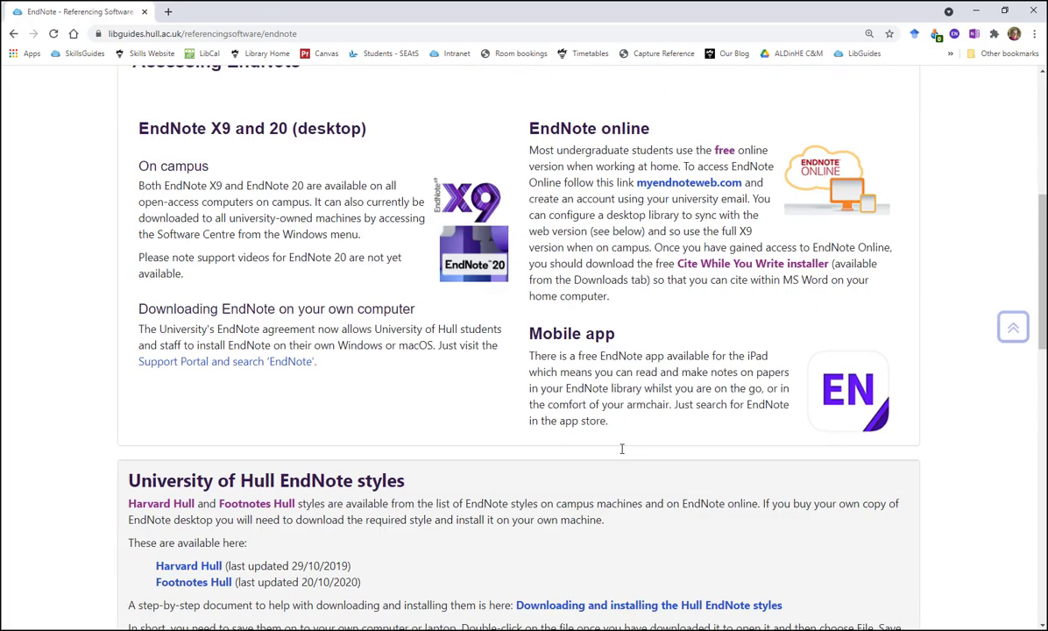
scroll(622, 449, down, 7)
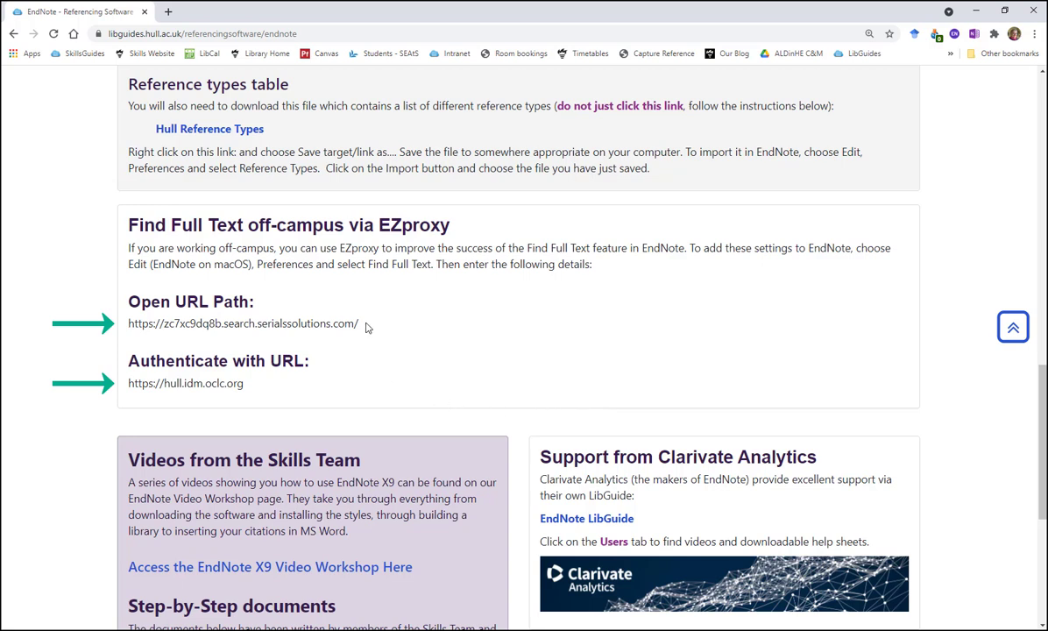
Copy the EZproxy Open URL Path from the guide and return to EndNote
drag(367, 326, 127, 331)
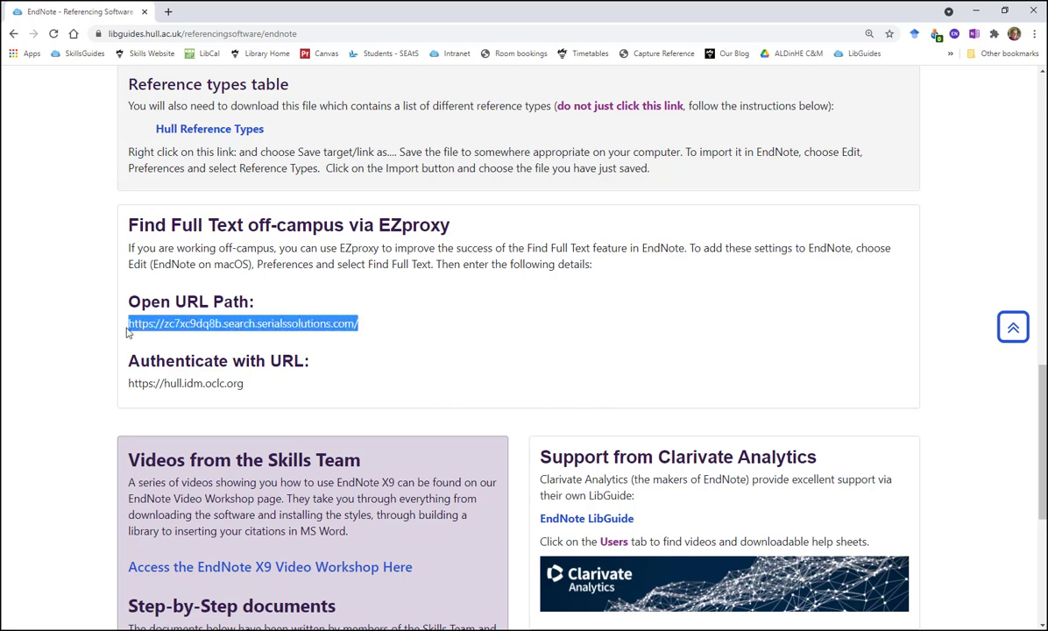
right_click(187, 325)
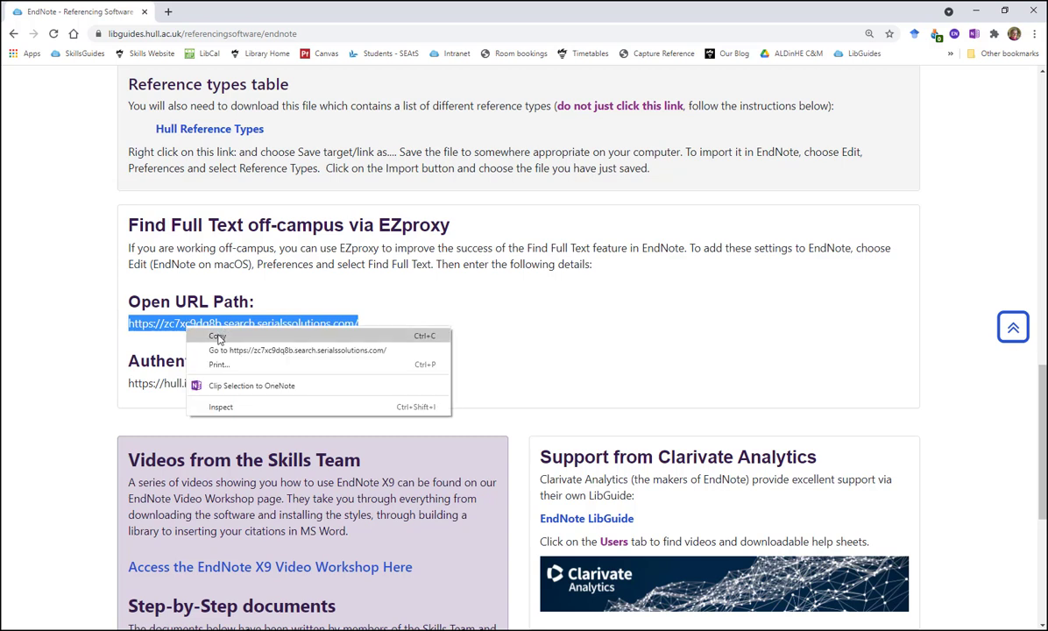
click(218, 337)
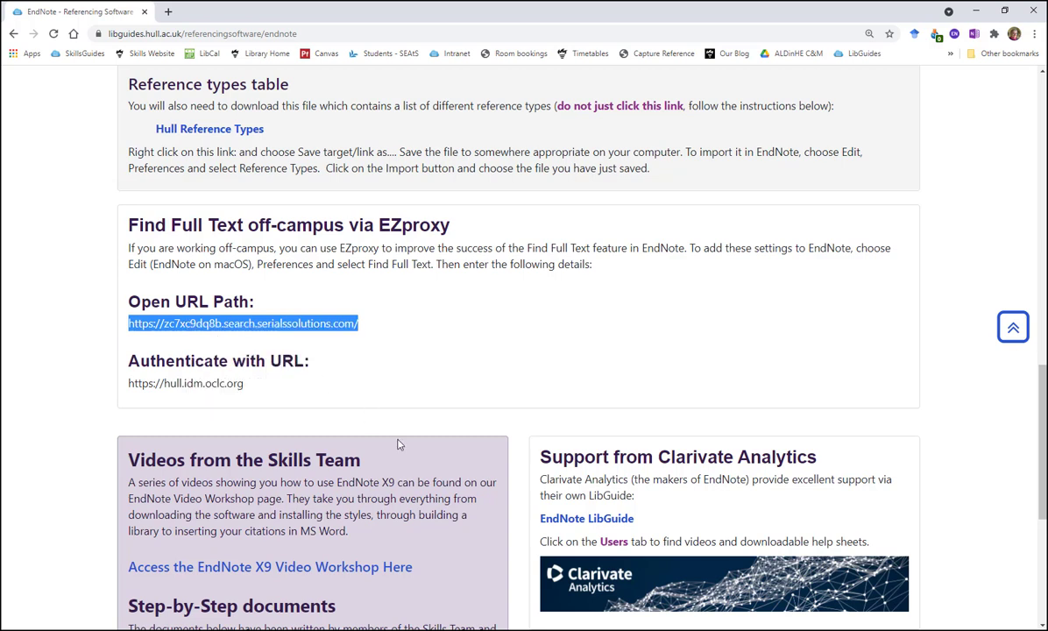
key(alt+Tab)
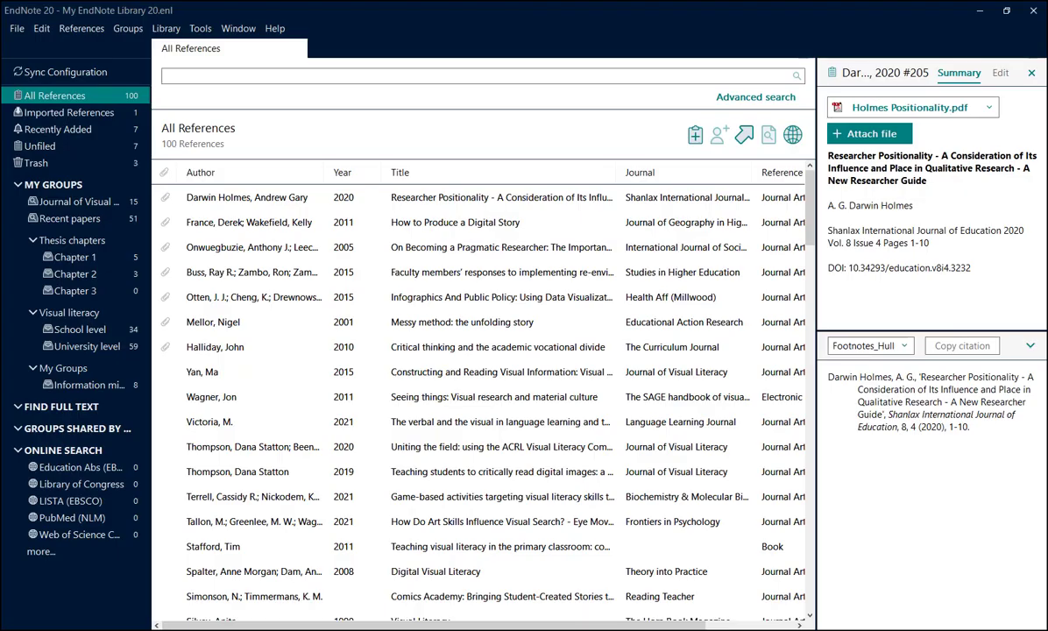
Paste the copied Open URL Path into the OpenURL Path field of the Find Full Text preferences
click(41, 28)
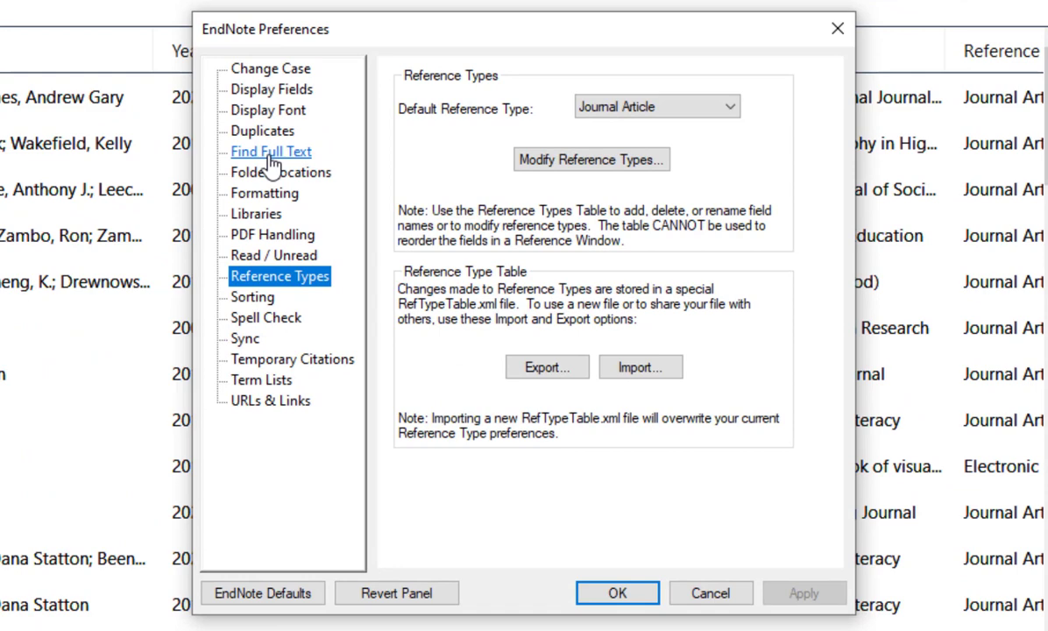
click(273, 154)
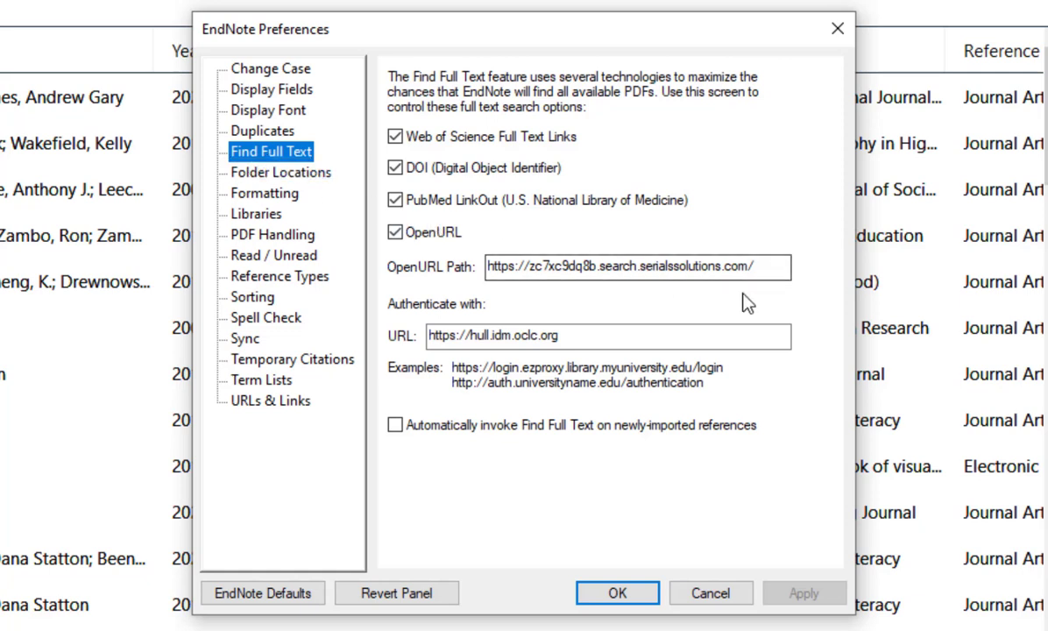
click(764, 270)
drag(764, 270, 442, 268)
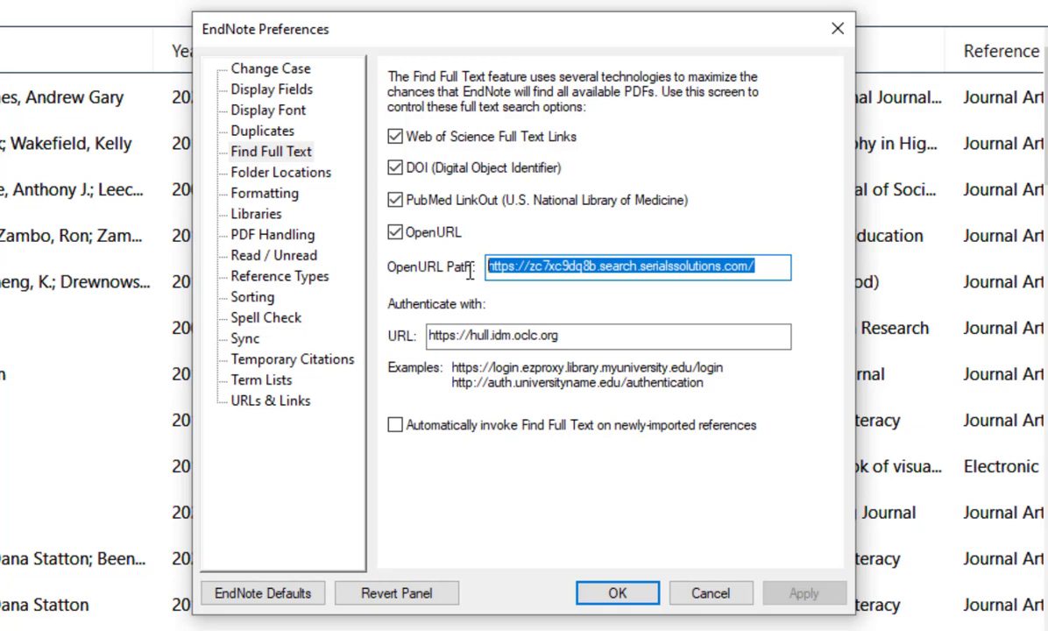
key(ctrl+v)
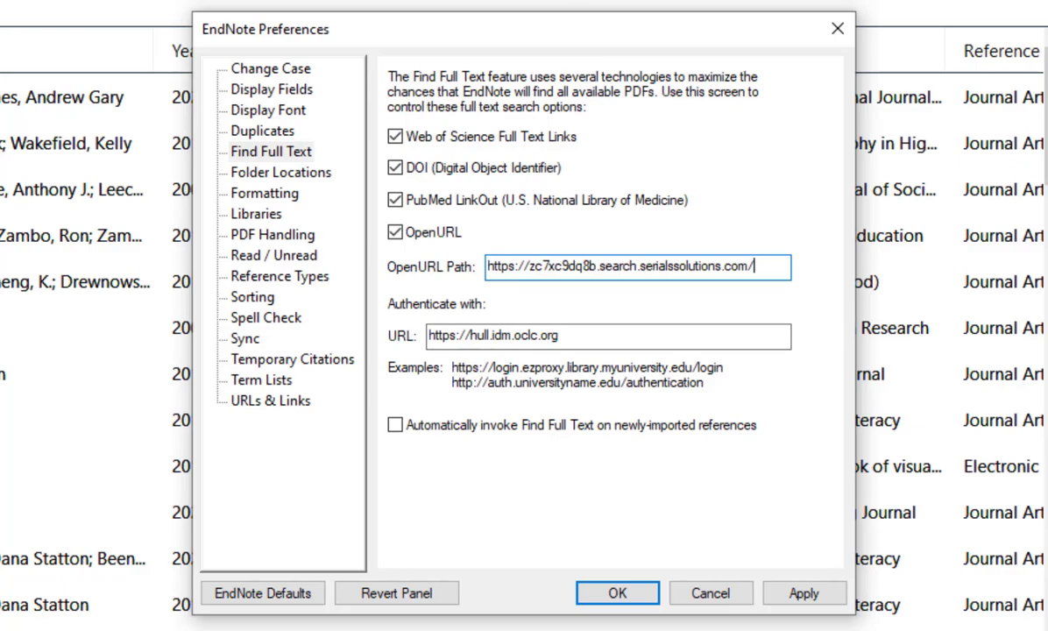
key(alt+Tab)
drag(242, 385, 127, 384)
right_click(180, 384)
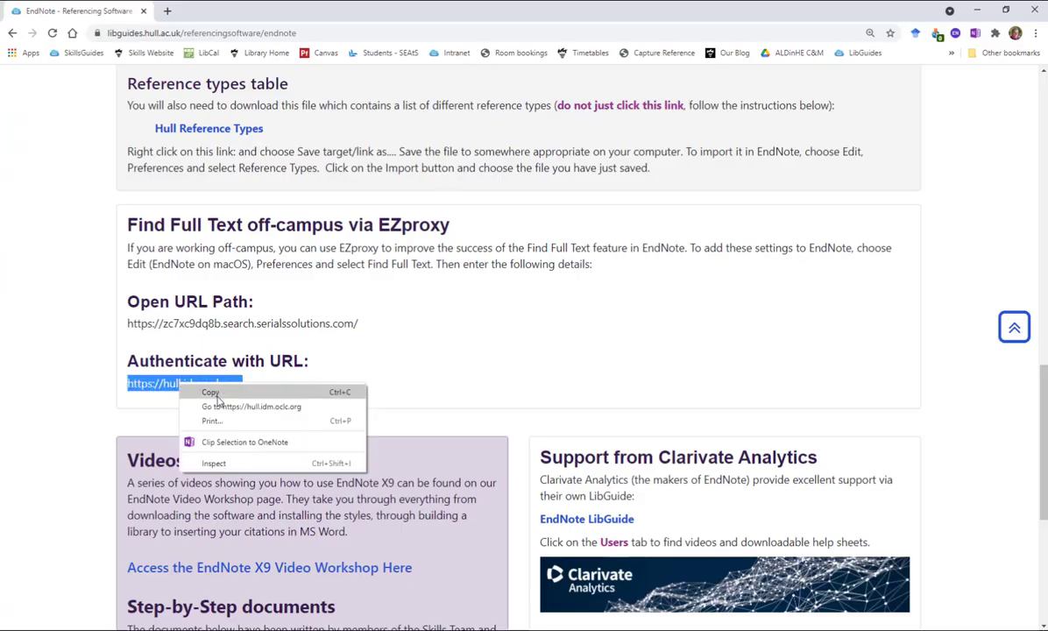
click(216, 395)
key(alt+Tab)
click(491, 336)
key(ctrl+v)
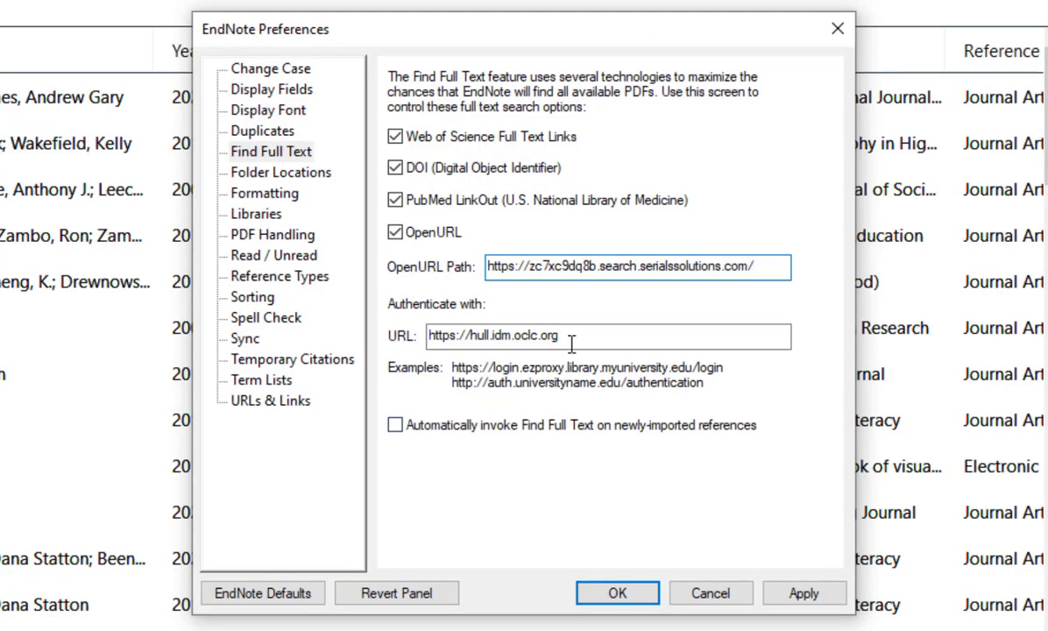
drag(568, 335, 402, 336)
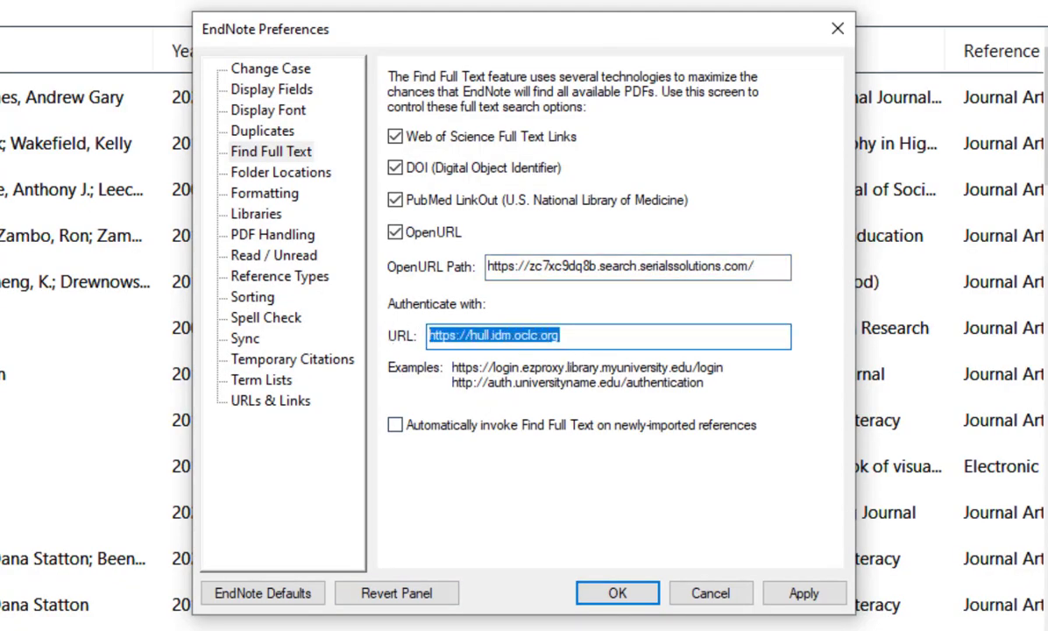
click(523, 336)
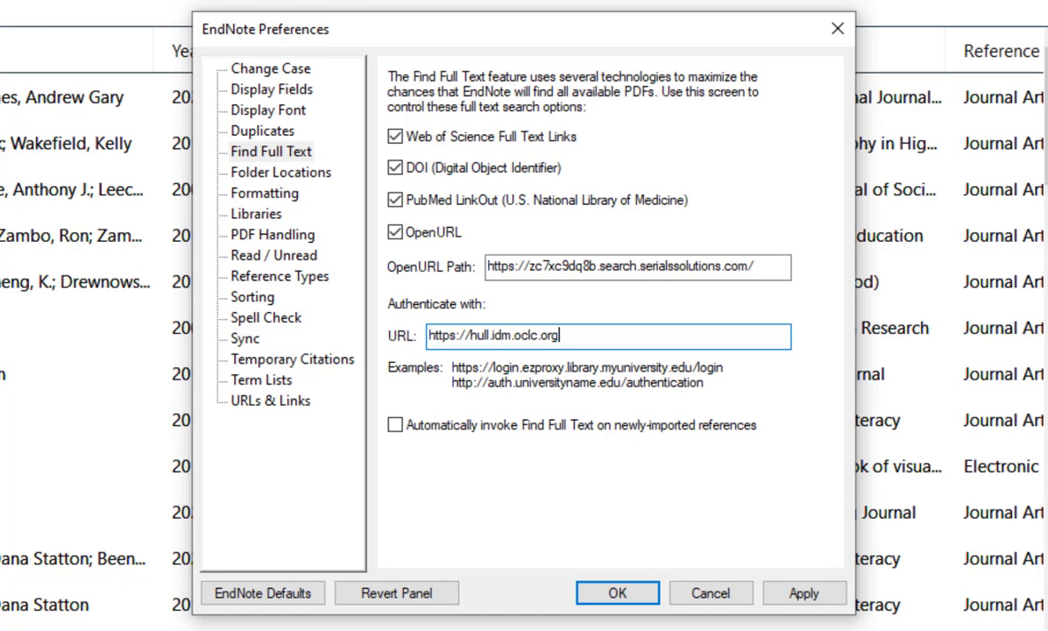
click(813, 602)
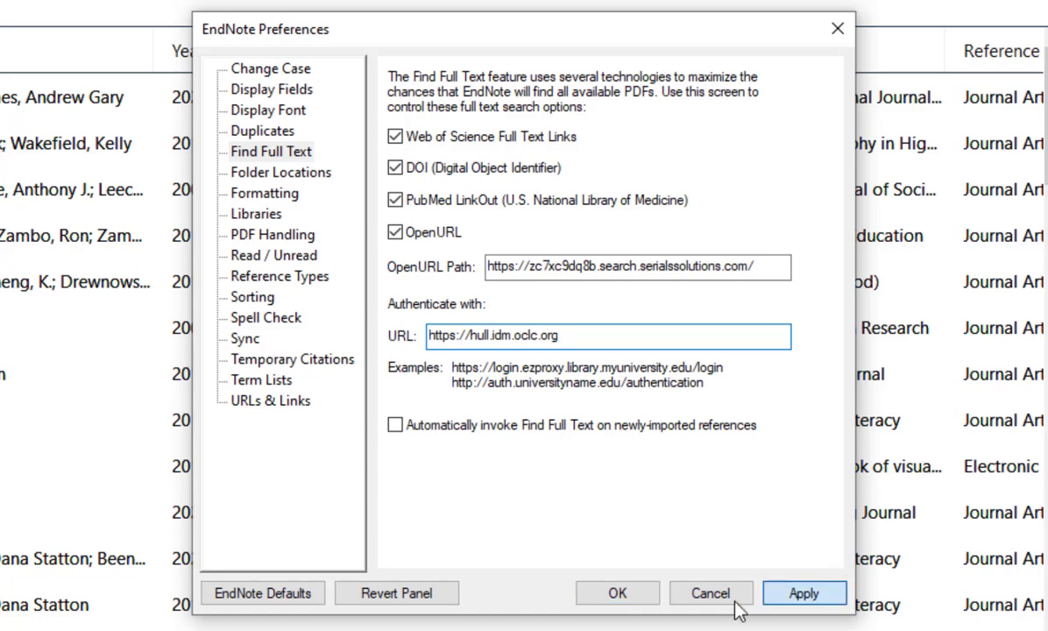
click(635, 600)
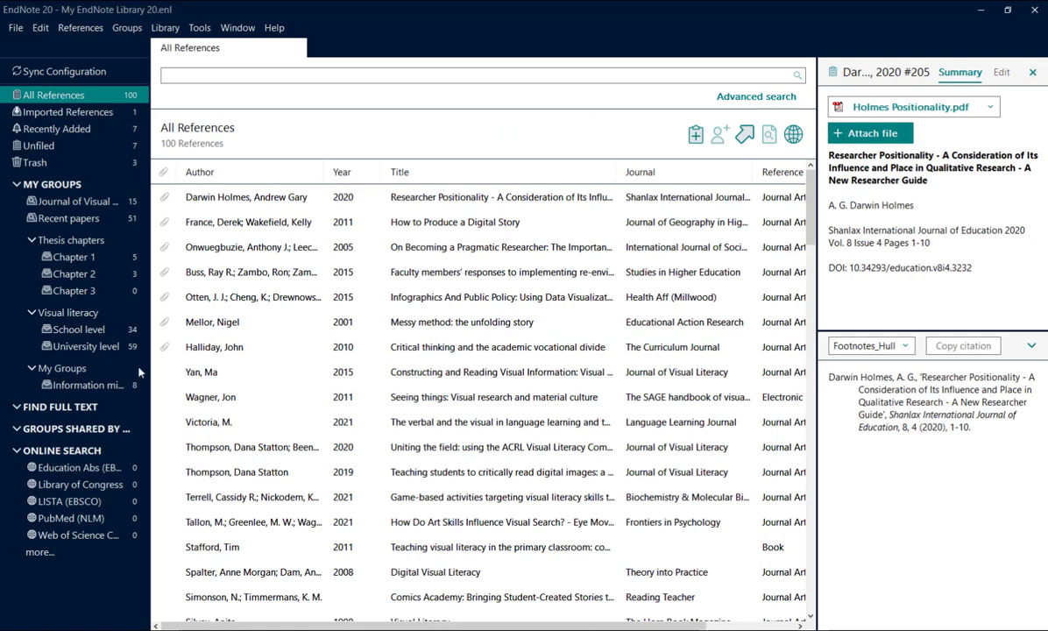
Select all 51 Recent papers references except the Researcher Positionality record
click(70, 219)
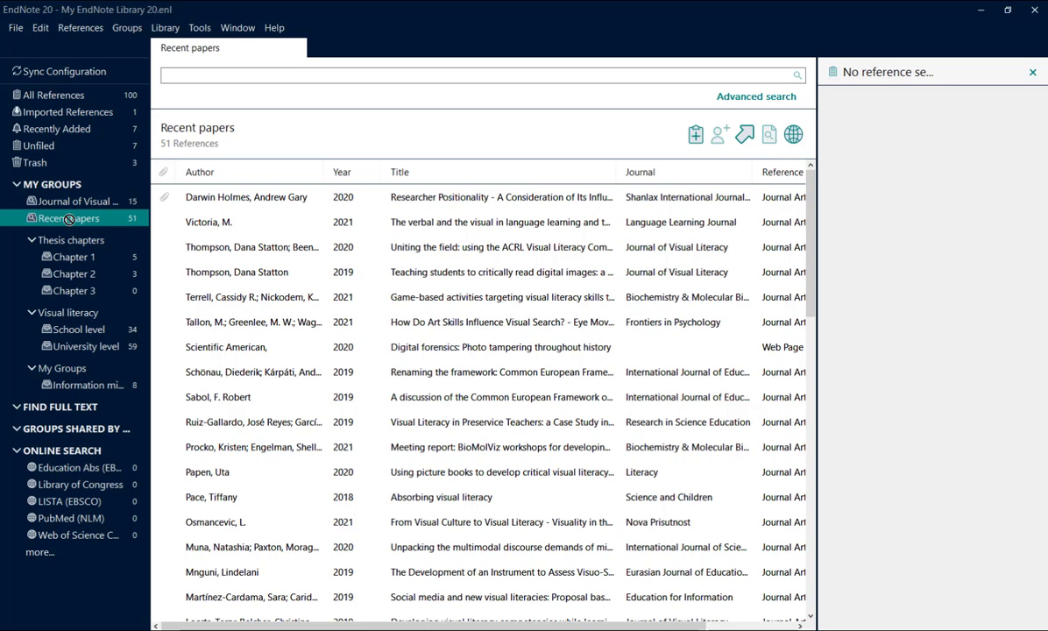
click(207, 224)
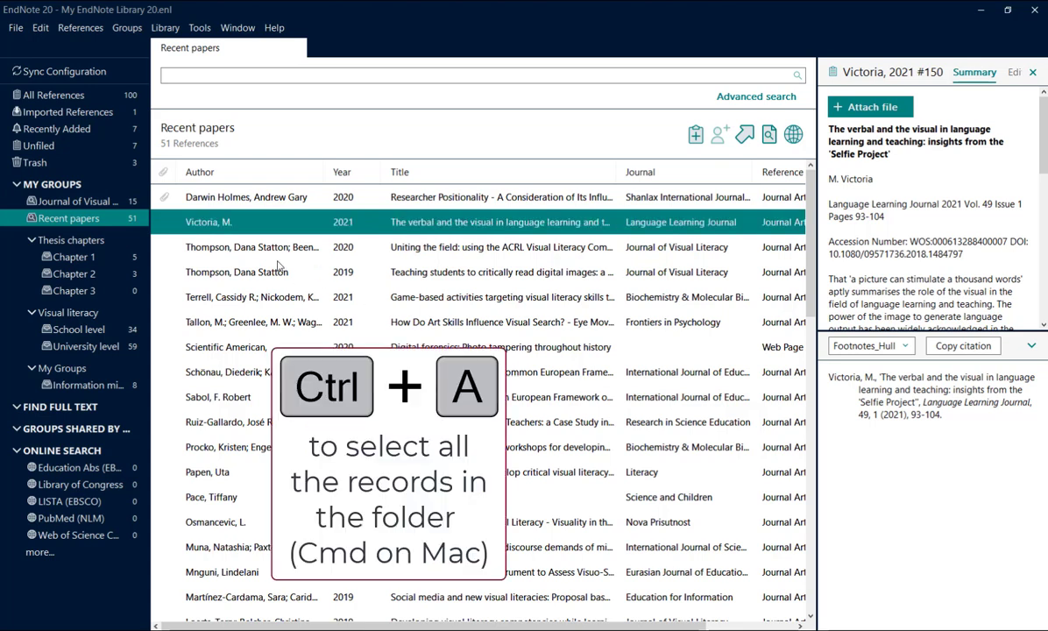
key(ctrl+a)
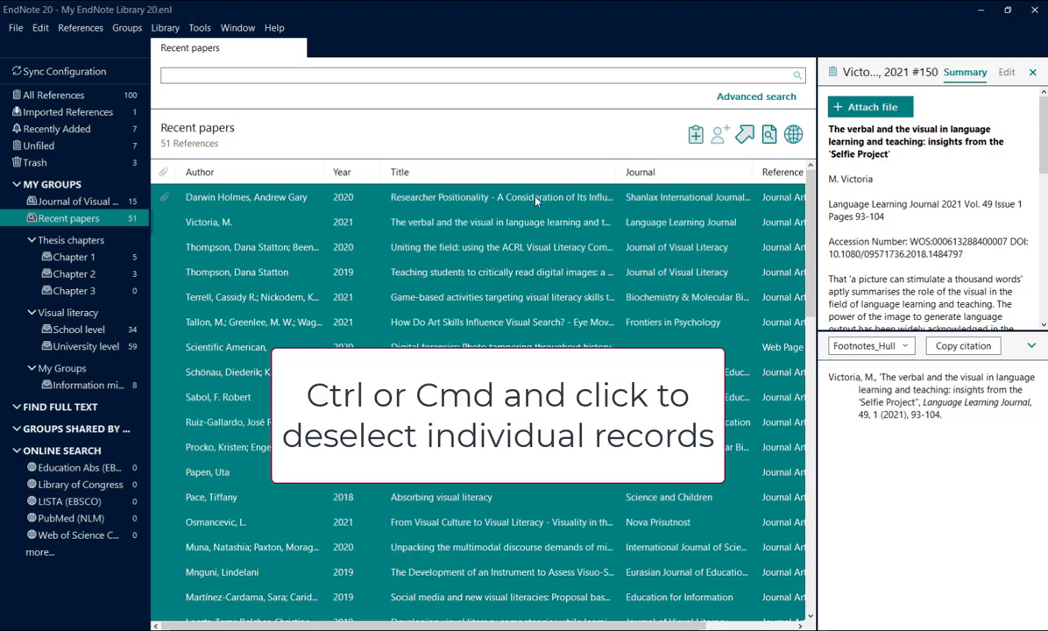
ctrl+click(536, 198)
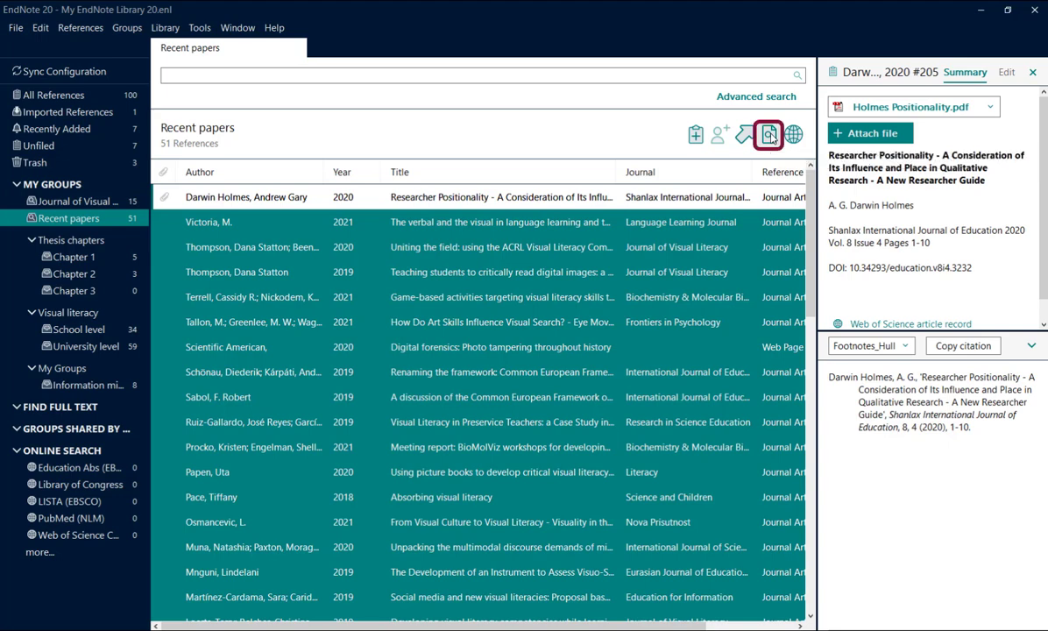
Run Find Full Text on the chosen references and enlarge the library login window
click(769, 134)
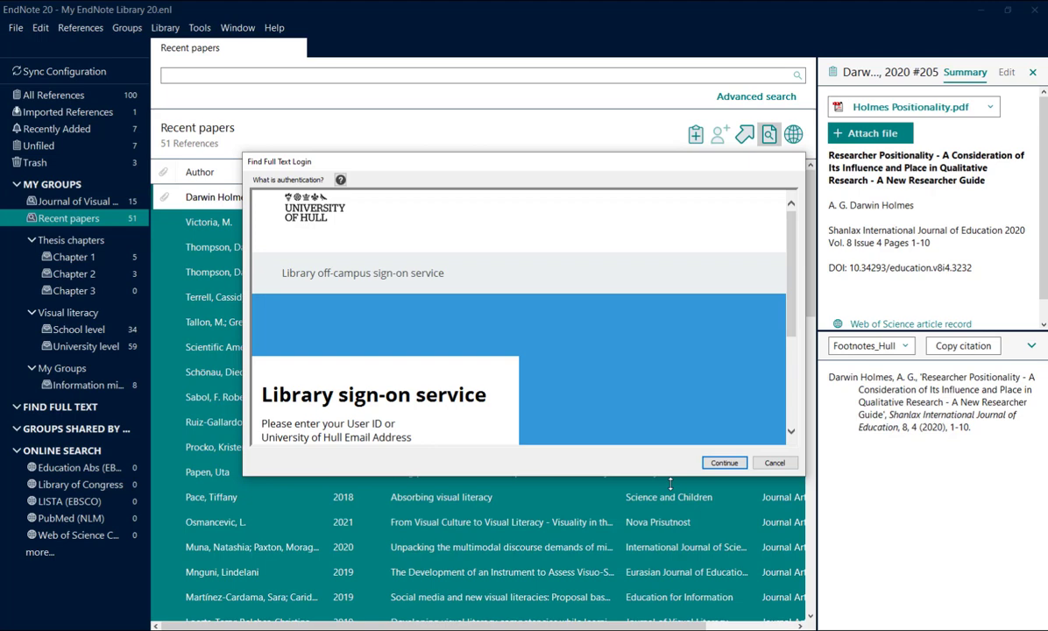
drag(672, 477, 650, 606)
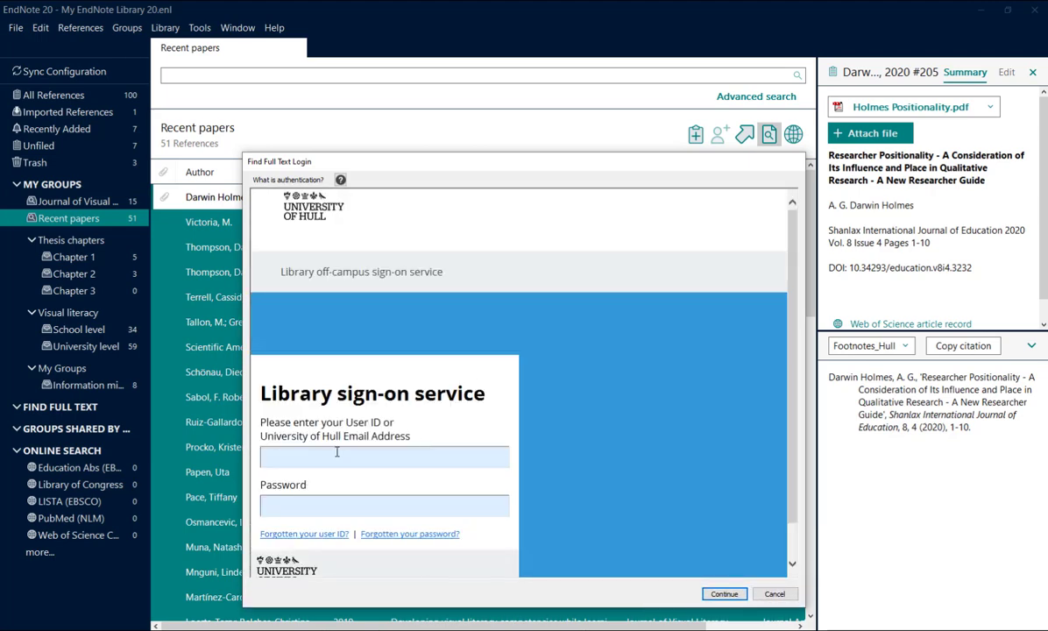
scroll(337, 451, down, 1)
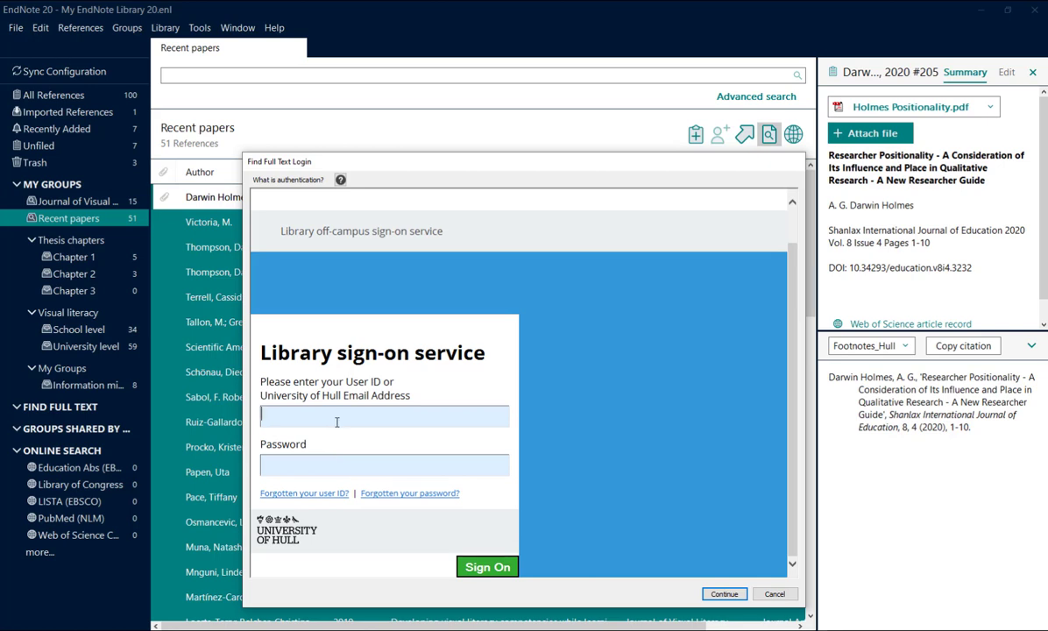
Sign on to the University of Hull library service with the user ID and password
click(337, 422)
text(user01)
key(Tab)
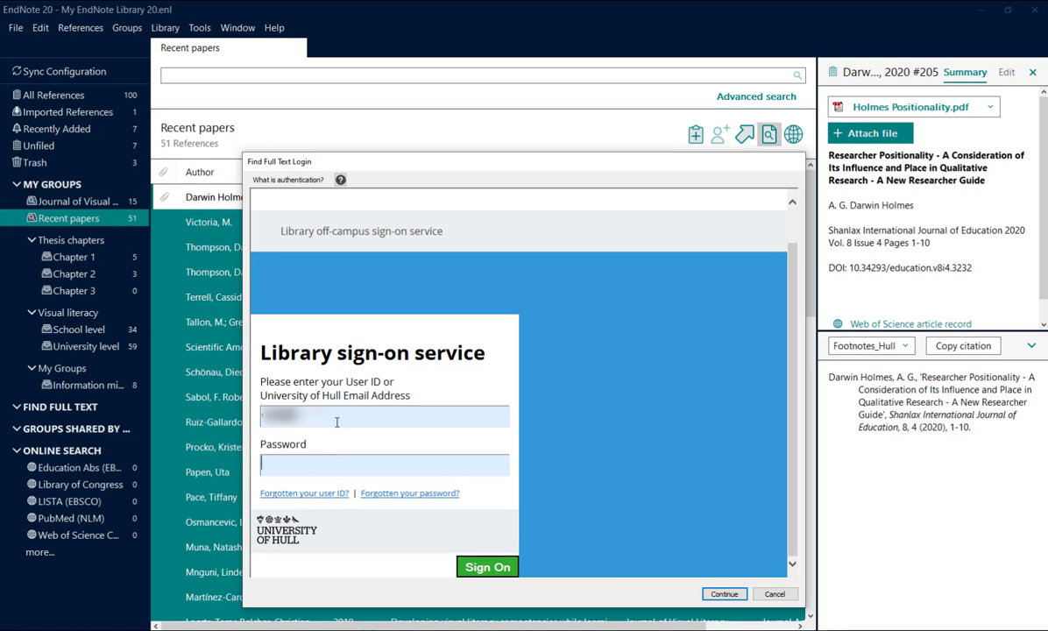
text(•••••••••••)
click(488, 567)
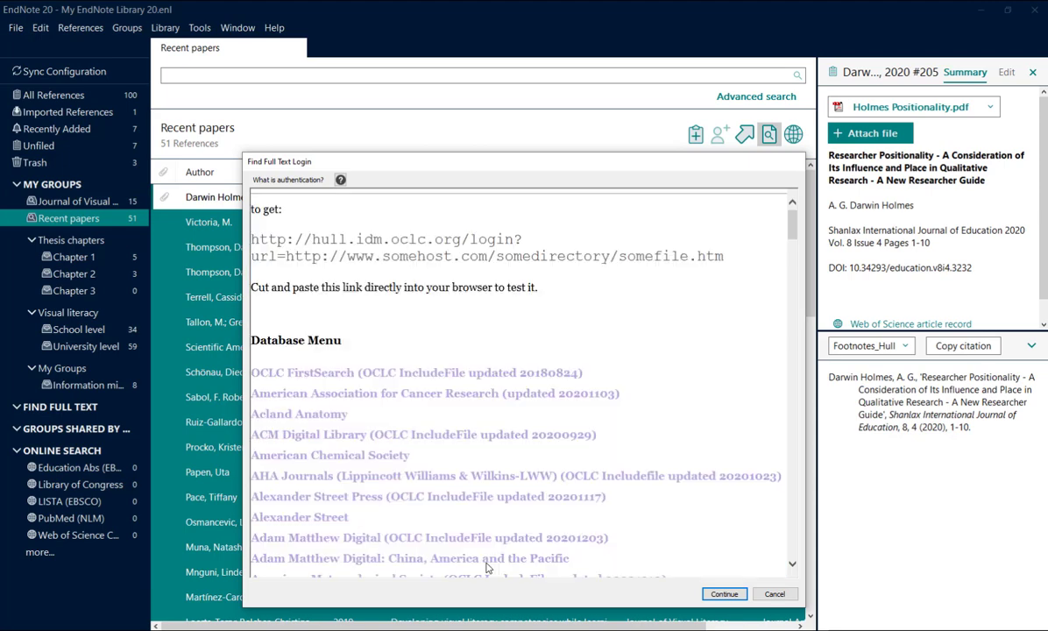
Continue past sign-in and let the search finish, then select only the Visual Literacy in Preservice Teachers reference
click(723, 594)
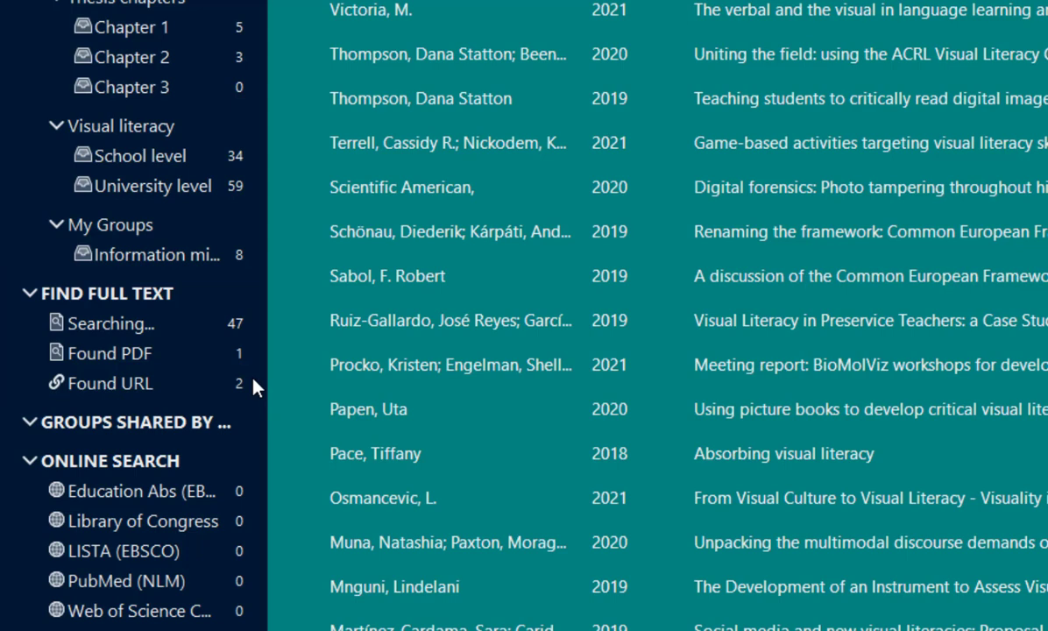
click(494, 337)
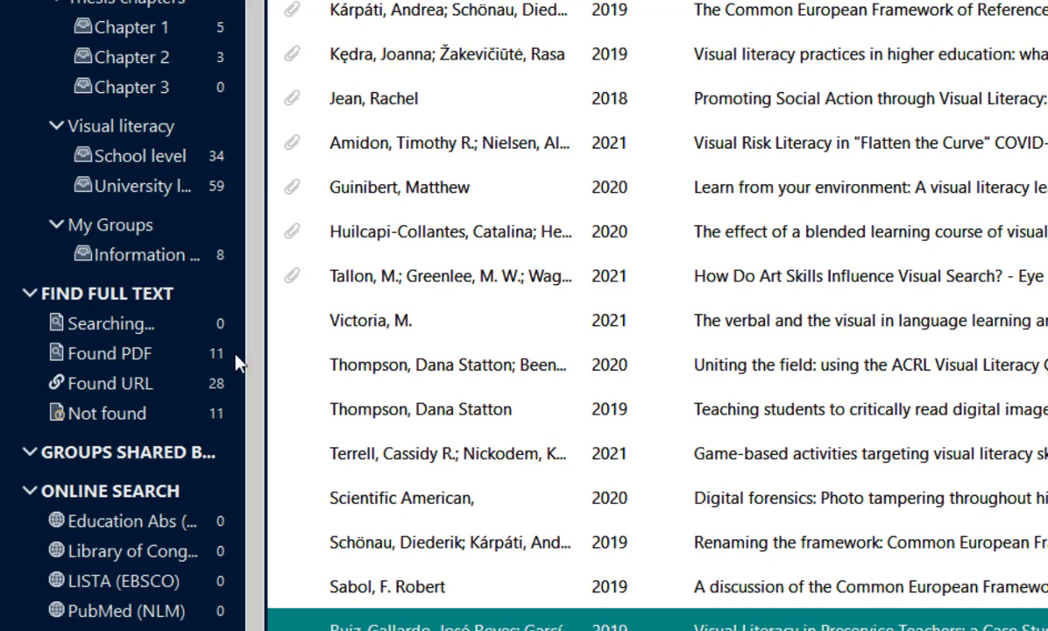
Browse the Found PDF, Found URL and Not found groups, then return to Found PDF
click(197, 361)
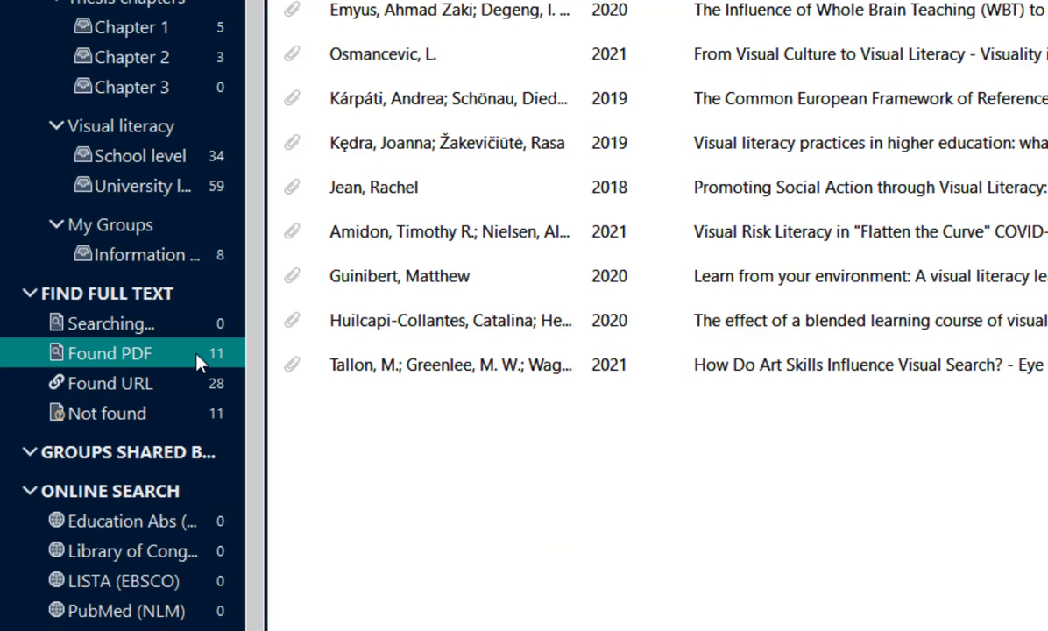
click(189, 383)
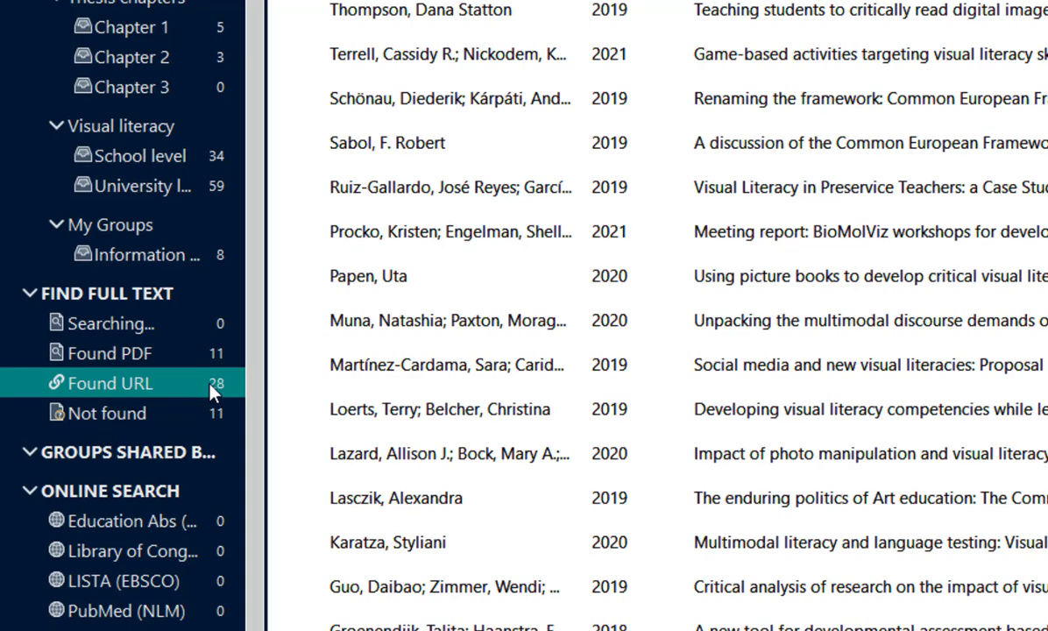
click(178, 421)
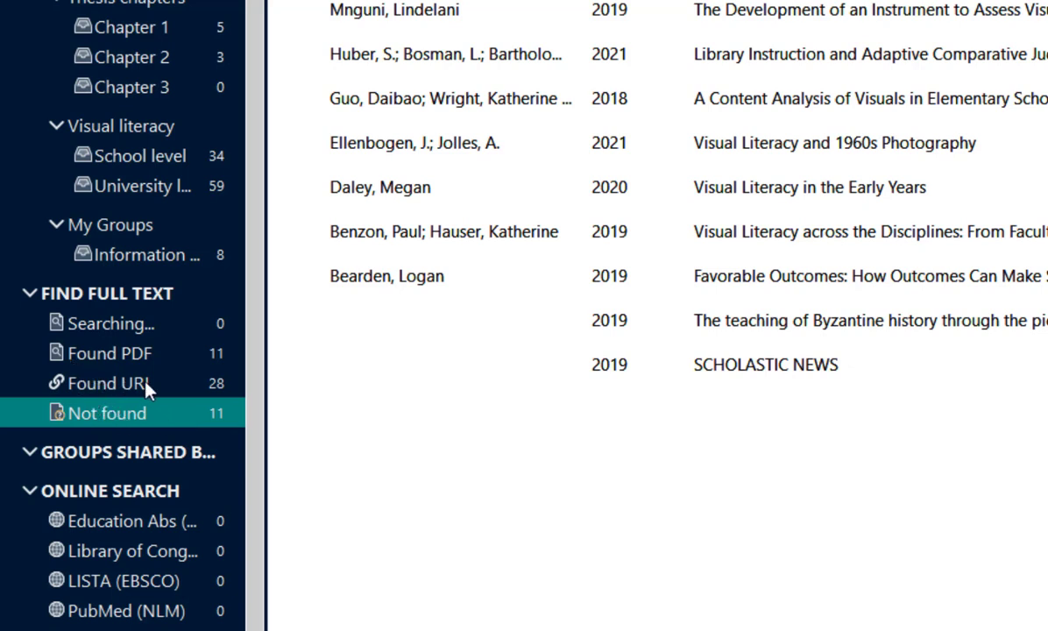
click(123, 326)
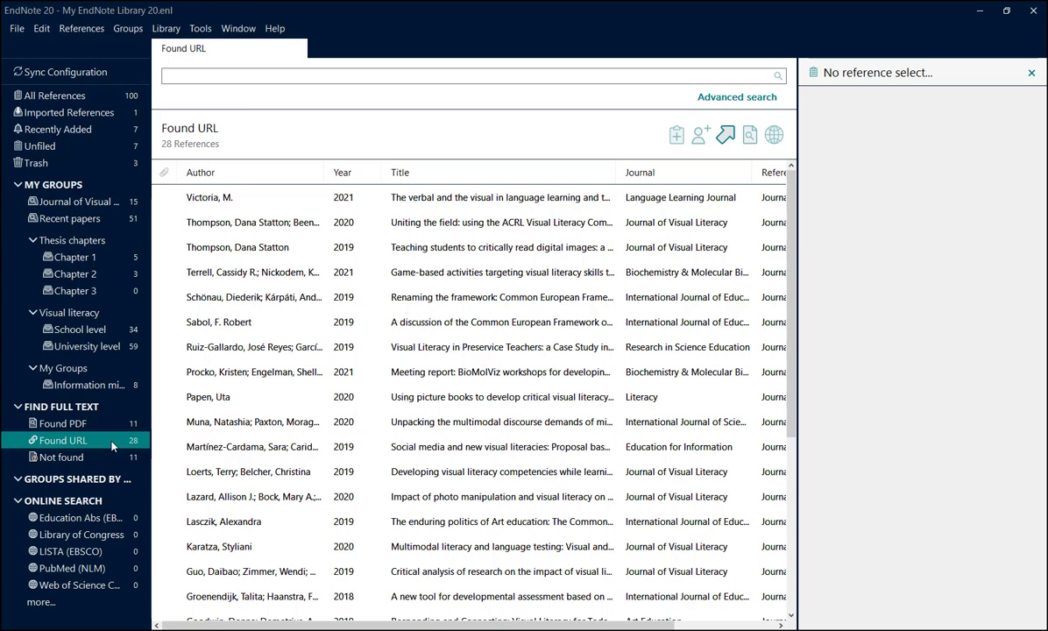
Step through Uniting the field, digital images teaching and Game-based activities to the Renaming the framework record
click(259, 226)
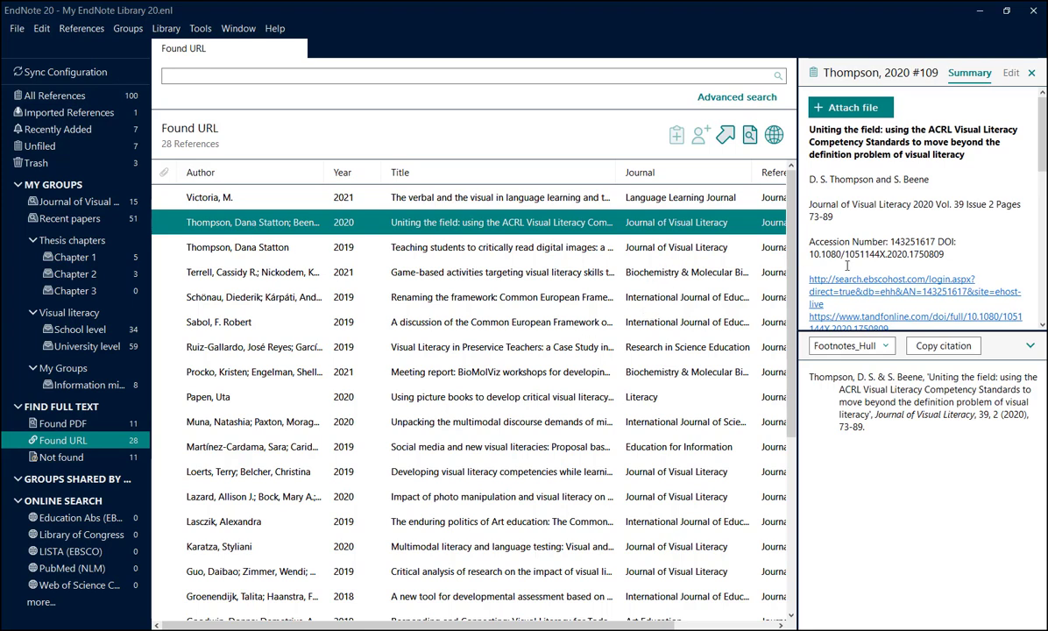
click(446, 252)
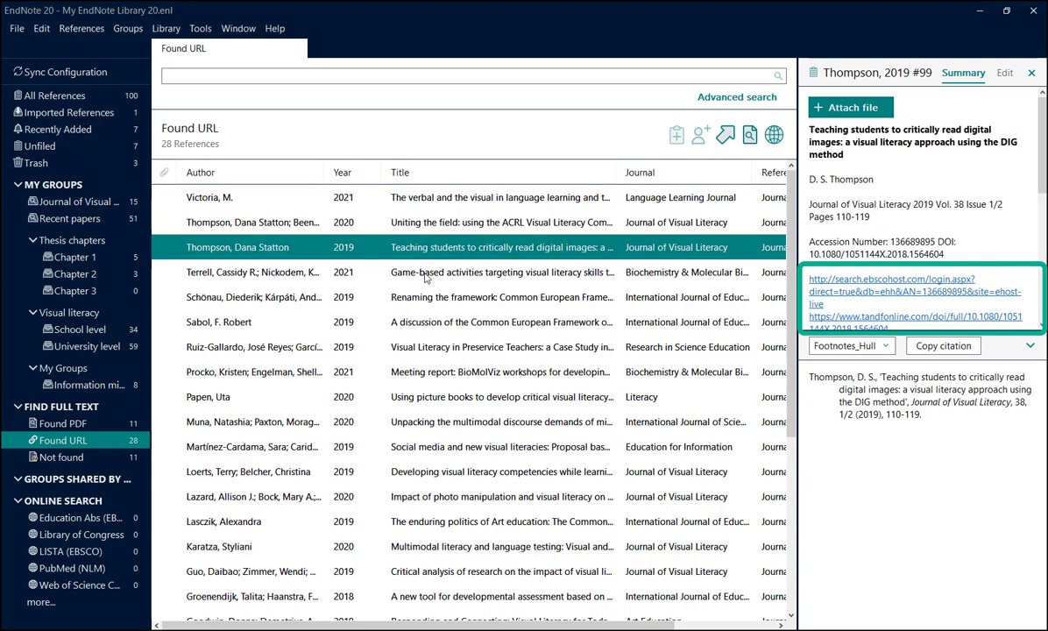
click(424, 275)
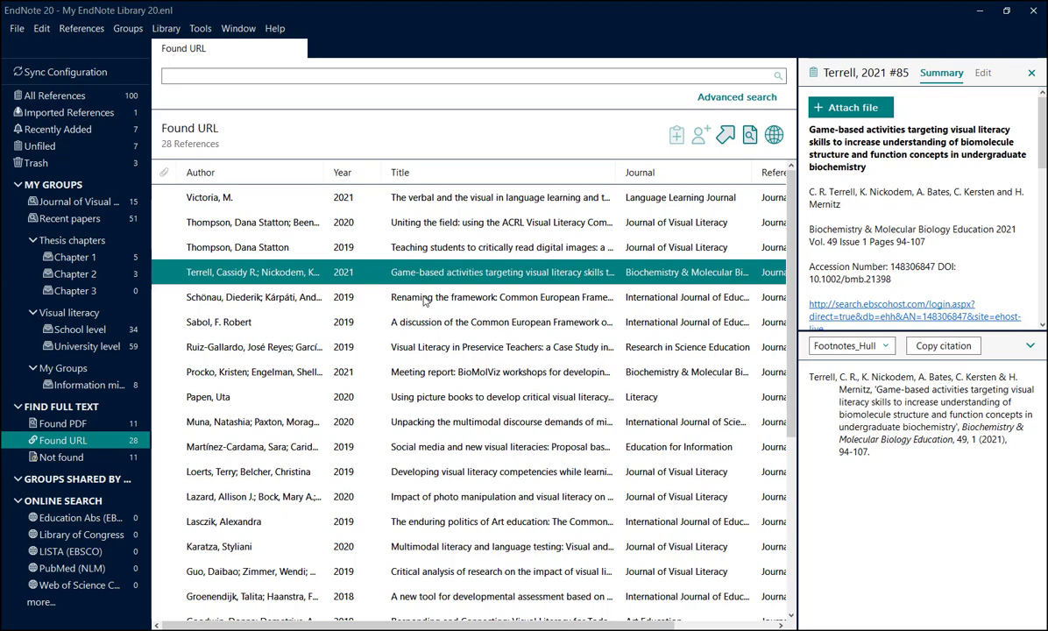
click(425, 300)
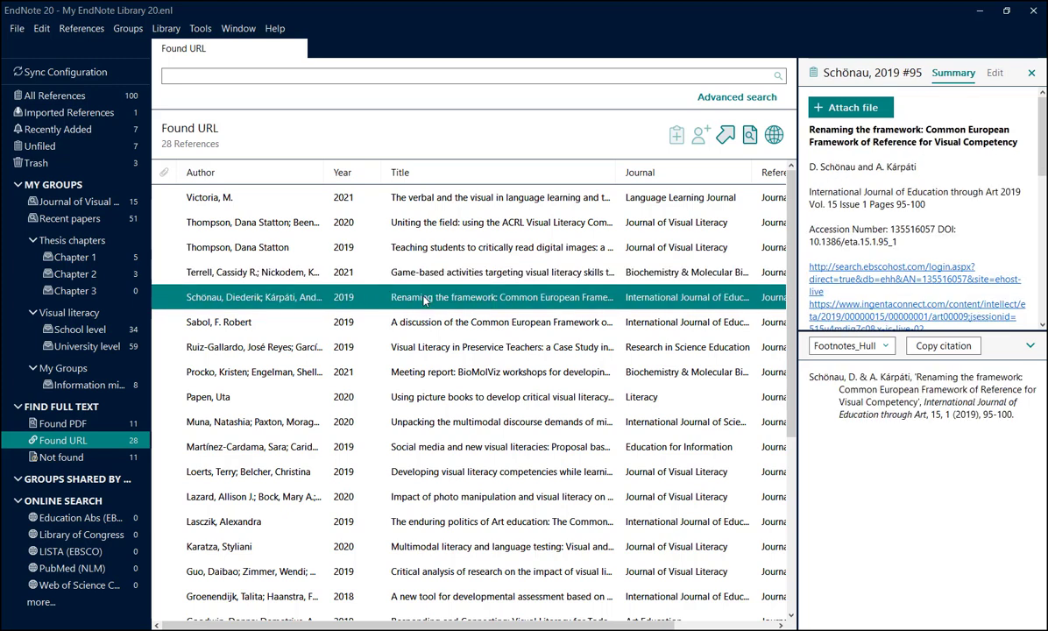
Open Renaming the framework's EBSCOhost link and save its PDF full text as ContentServer.pdf
click(884, 278)
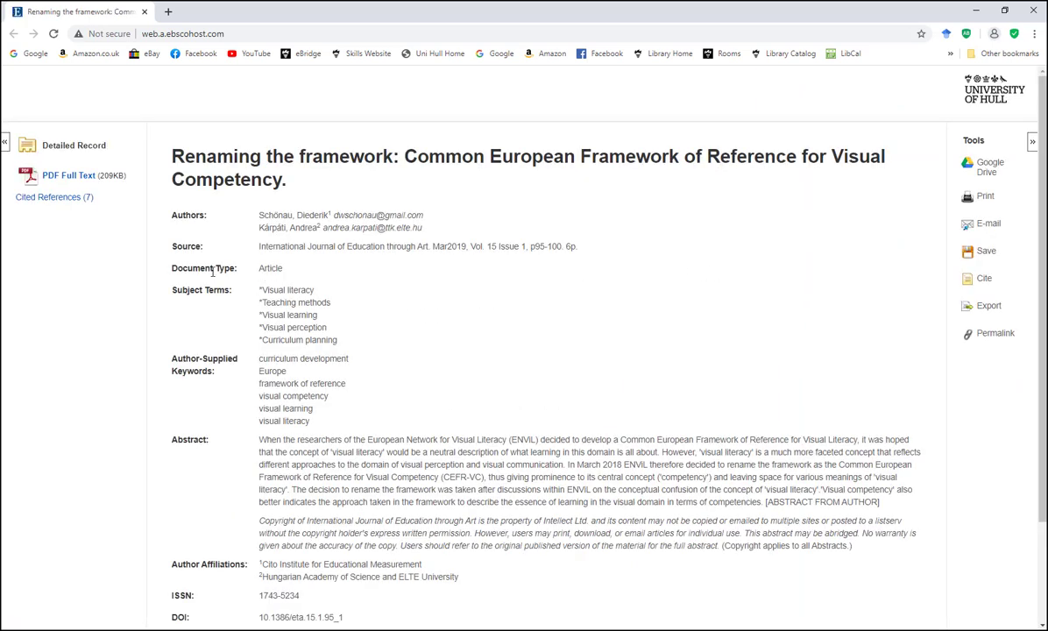
click(74, 180)
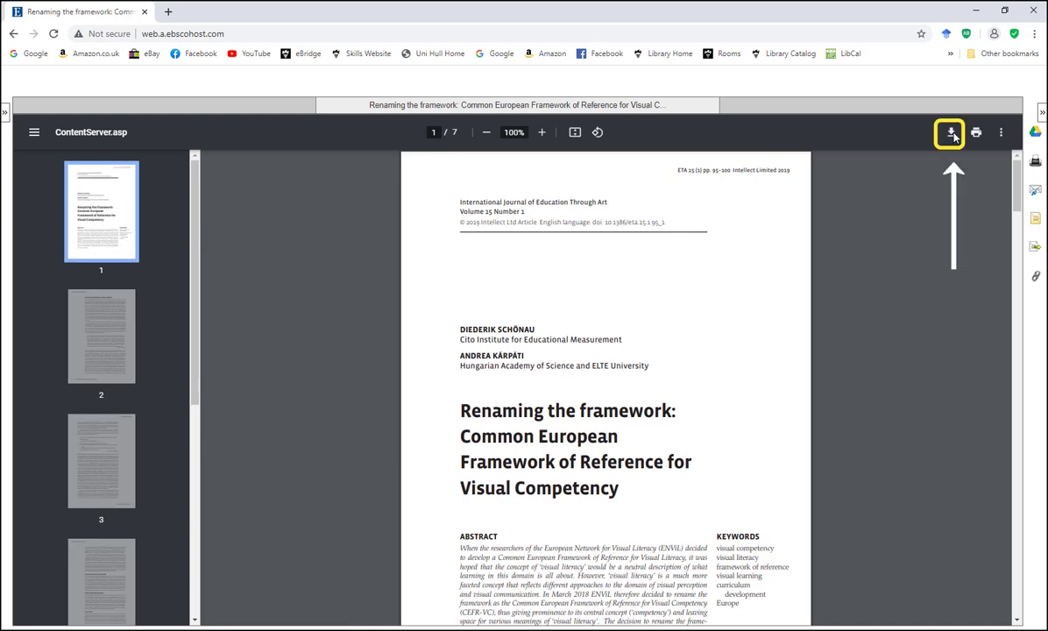
click(951, 133)
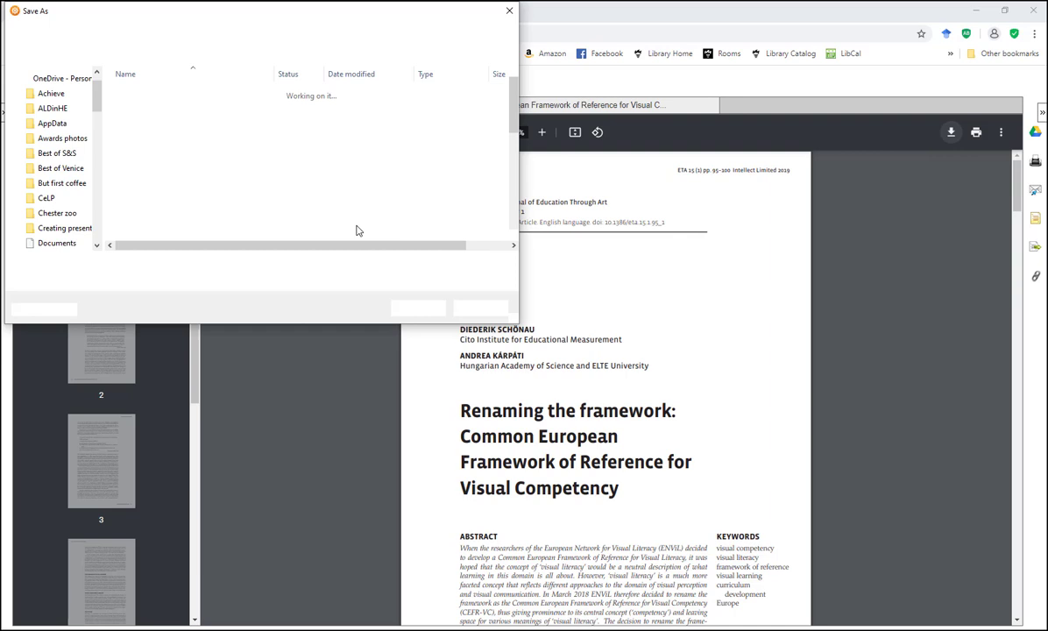
click(418, 309)
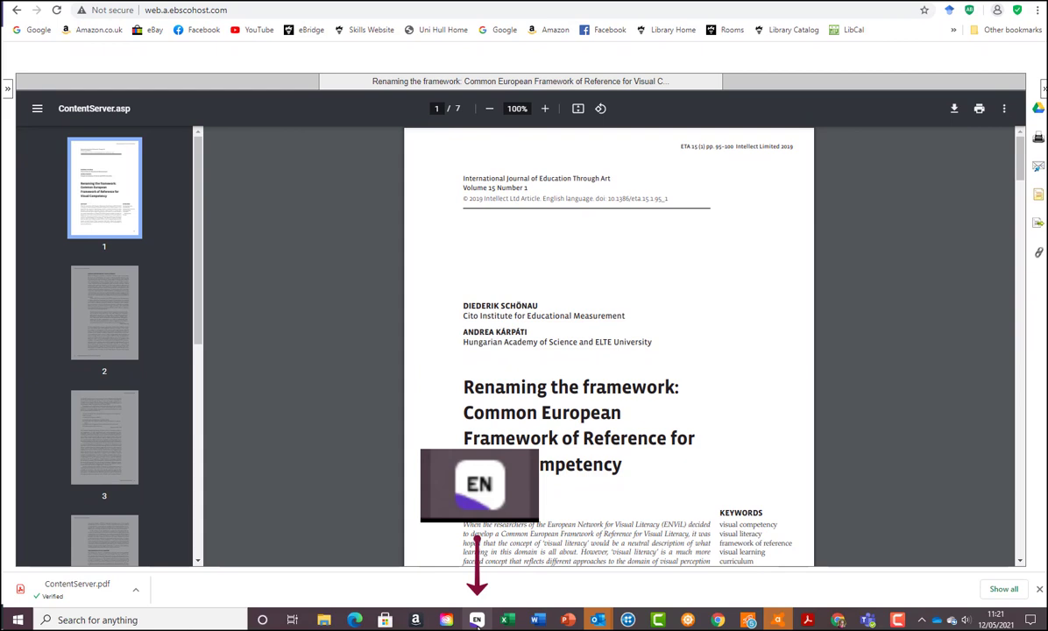
Attach ContentServer.pdf to the Schönau 2019 reference, then select the Sabol 2019 record
mouse_move(478, 620)
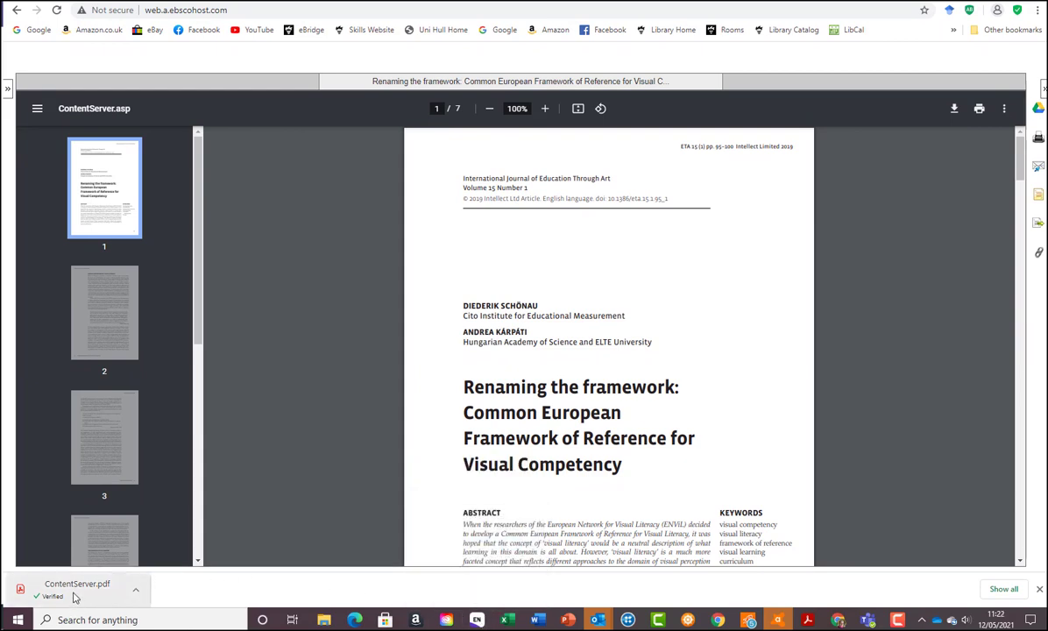
drag(77, 595, 547, 279)
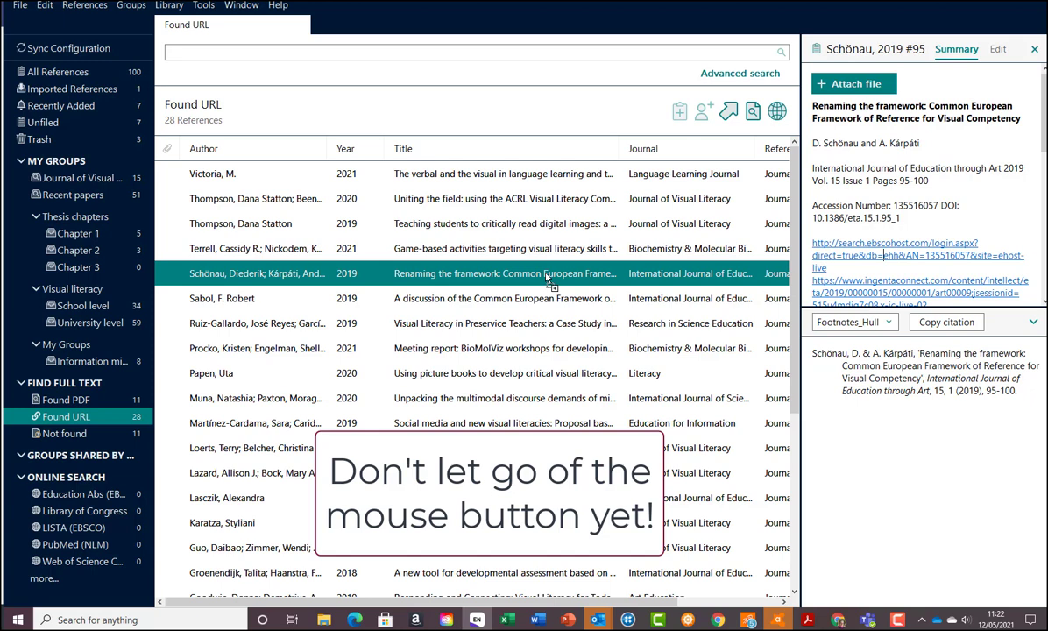
drag(547, 279, 547, 278)
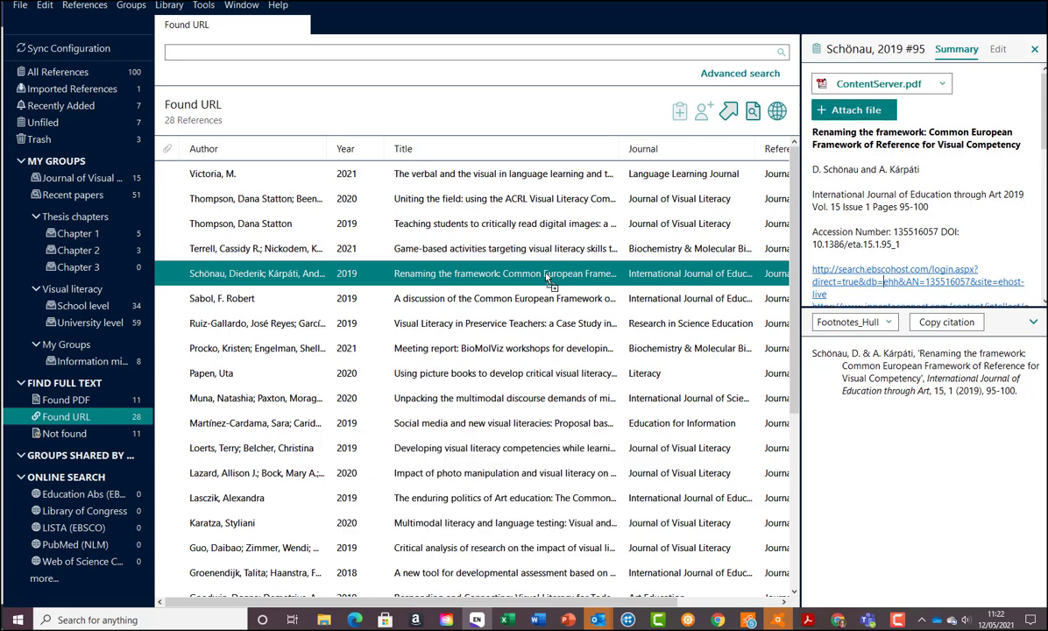
click(318, 298)
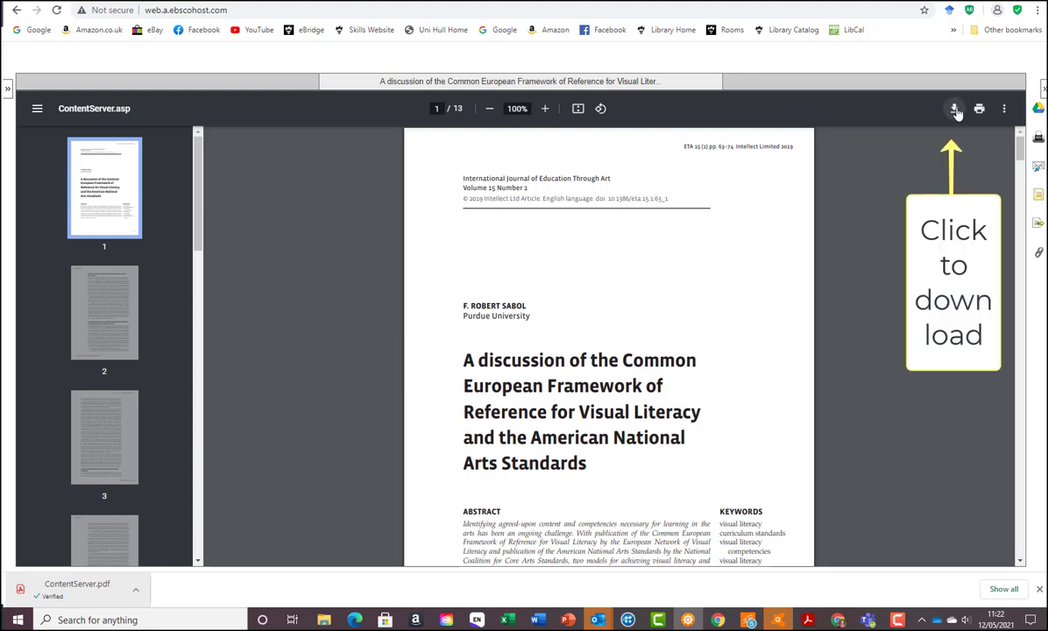
Save the Sabol PDF as ContentServer (1).pdf, attach it to Sabol 2019, then select Thompson 2019
click(955, 109)
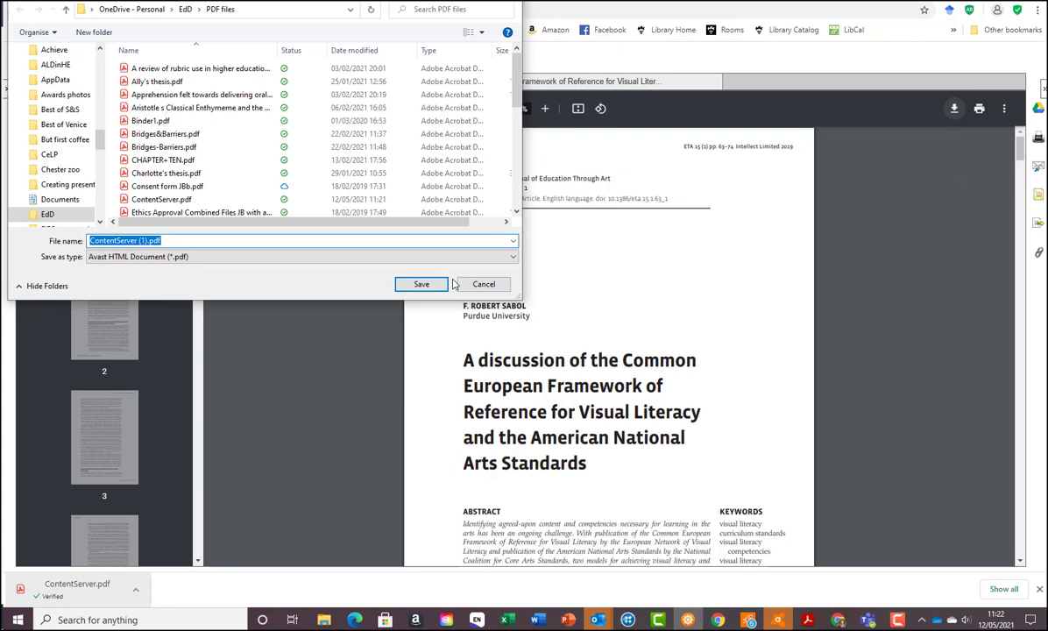
click(420, 284)
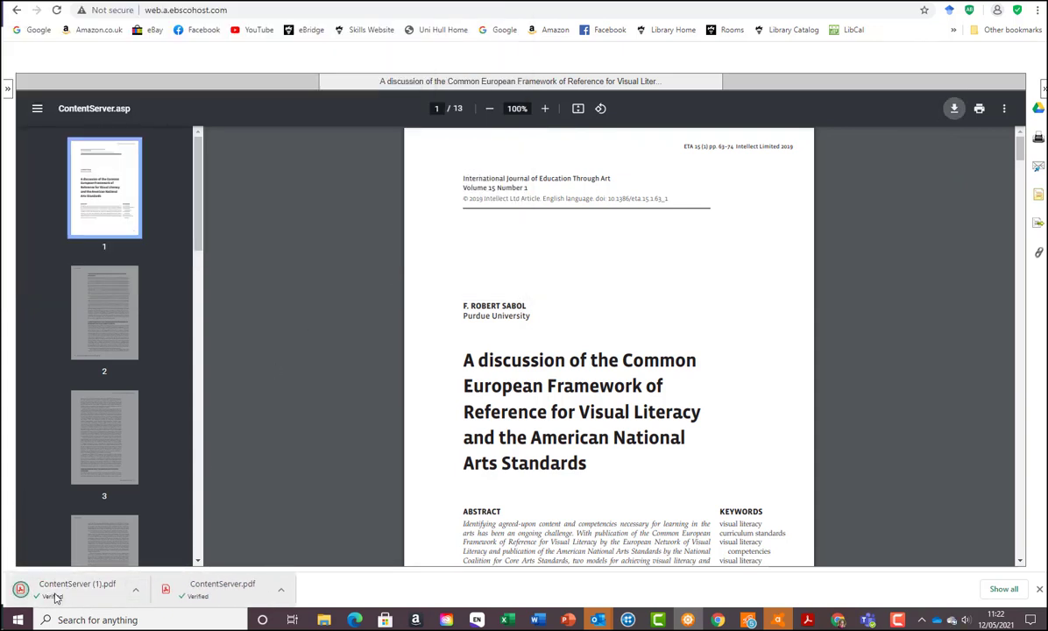
drag(54, 597, 536, 302)
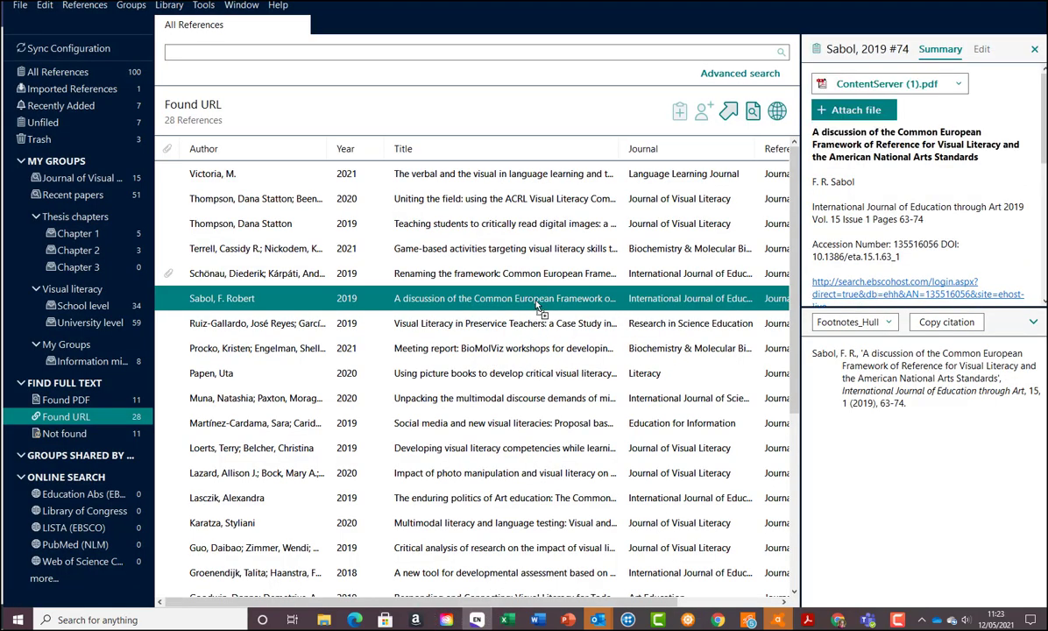
click(229, 224)
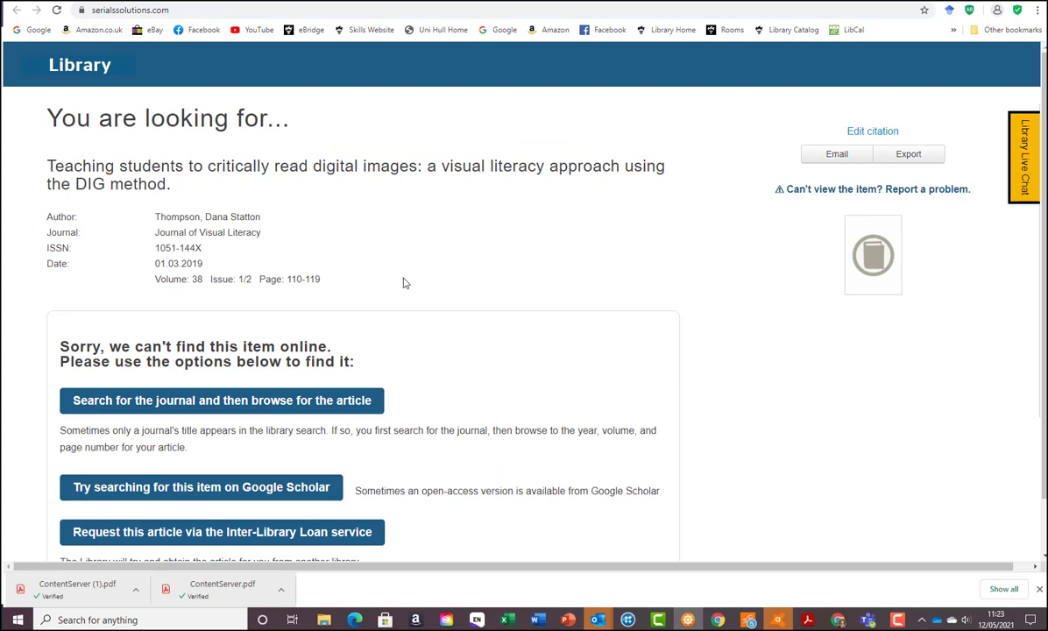
Find the Thompson preprint via Google Scholar, save it as Preprint_Thompson.pdf, and drag it to EndNote
click(290, 497)
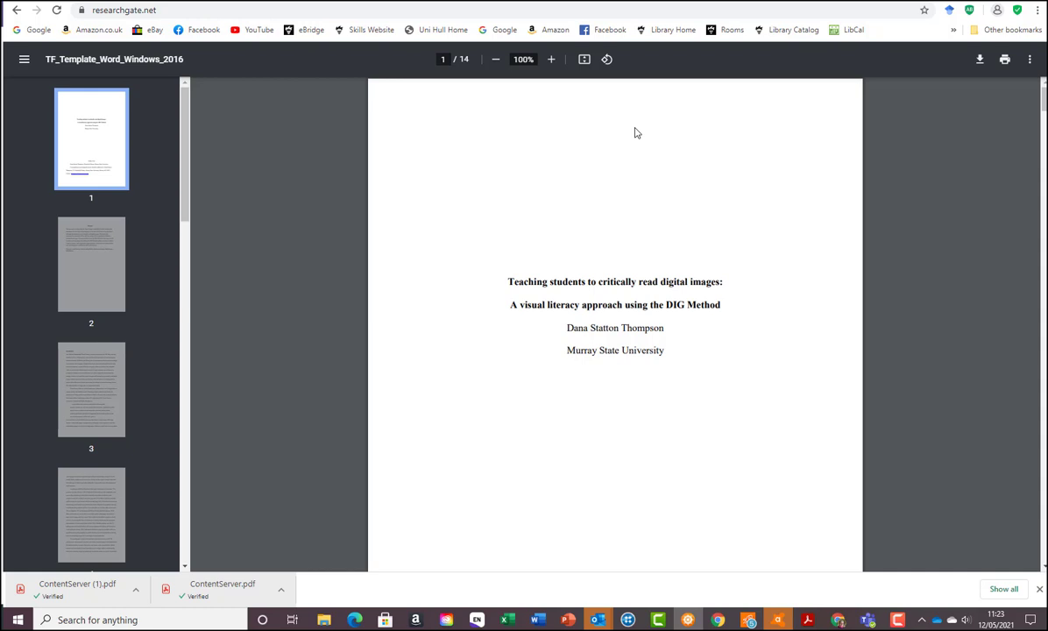
click(981, 59)
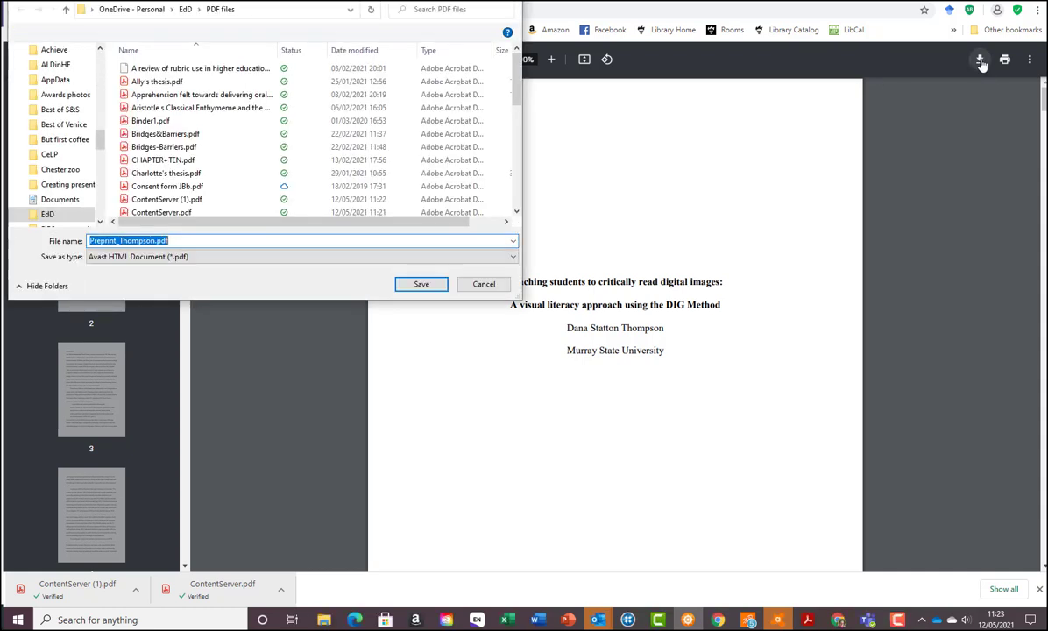
click(412, 279)
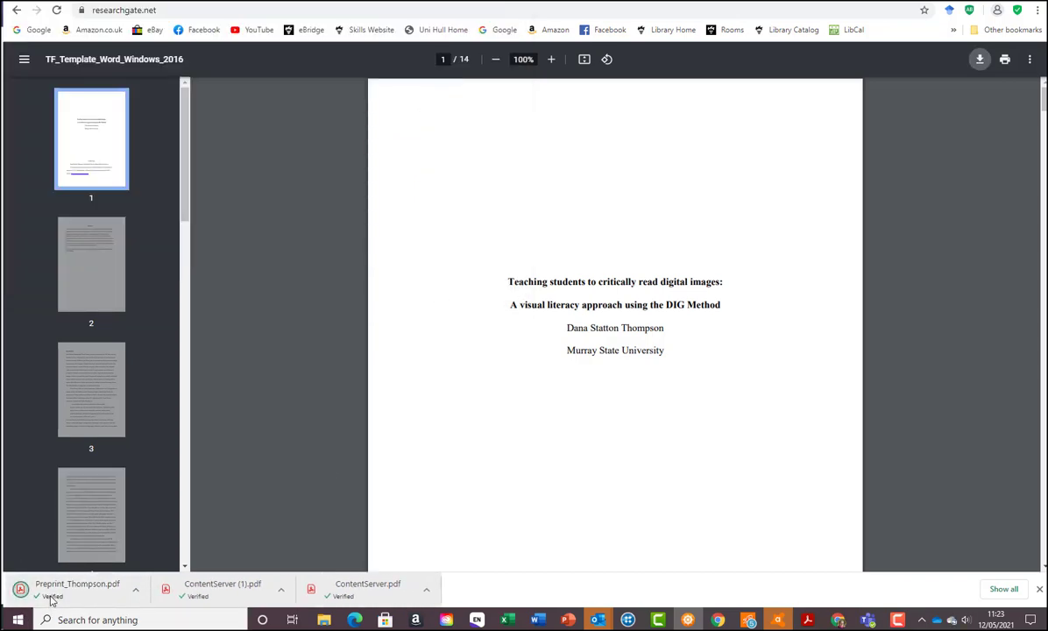
drag(52, 587, 529, 229)
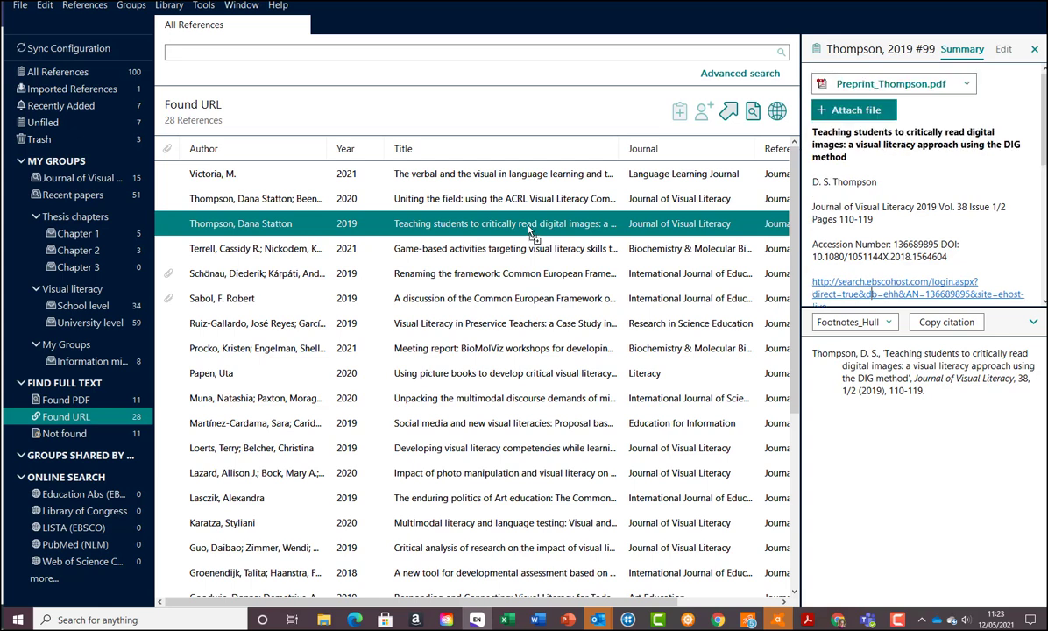
Look through the Terrell, Groenendijk and Goodwin references, then open the Gardham 2018 full-text link
click(219, 249)
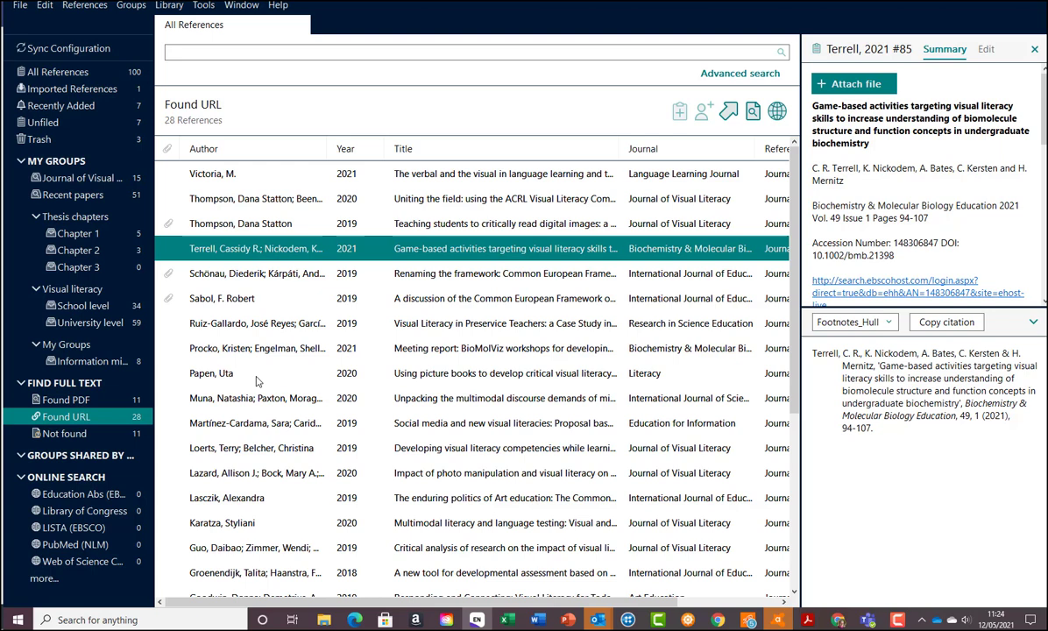
click(246, 574)
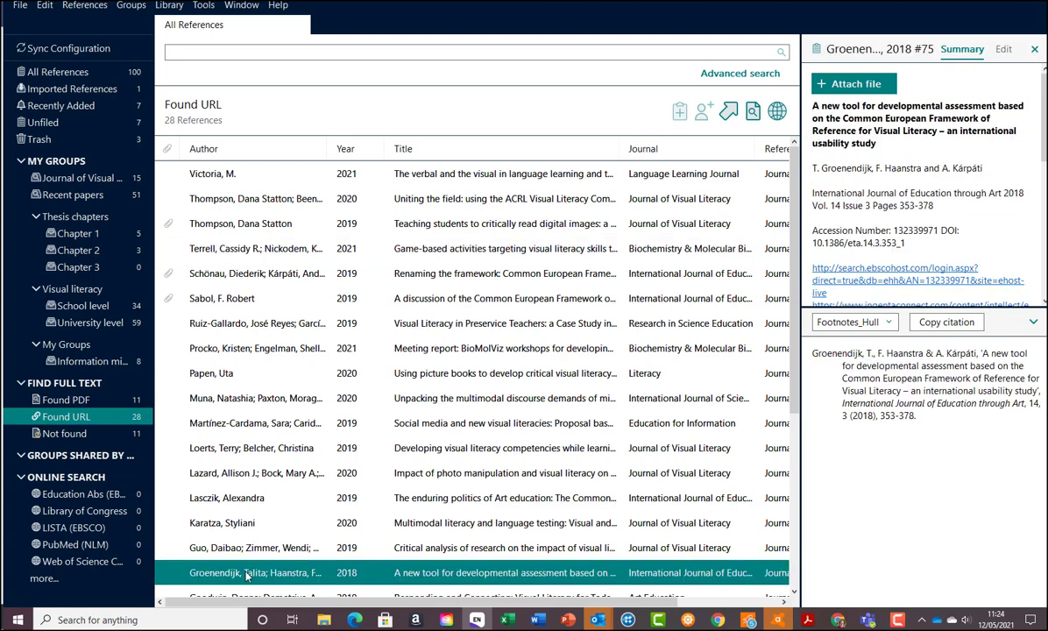
scroll(281, 571, down, 2)
click(249, 454)
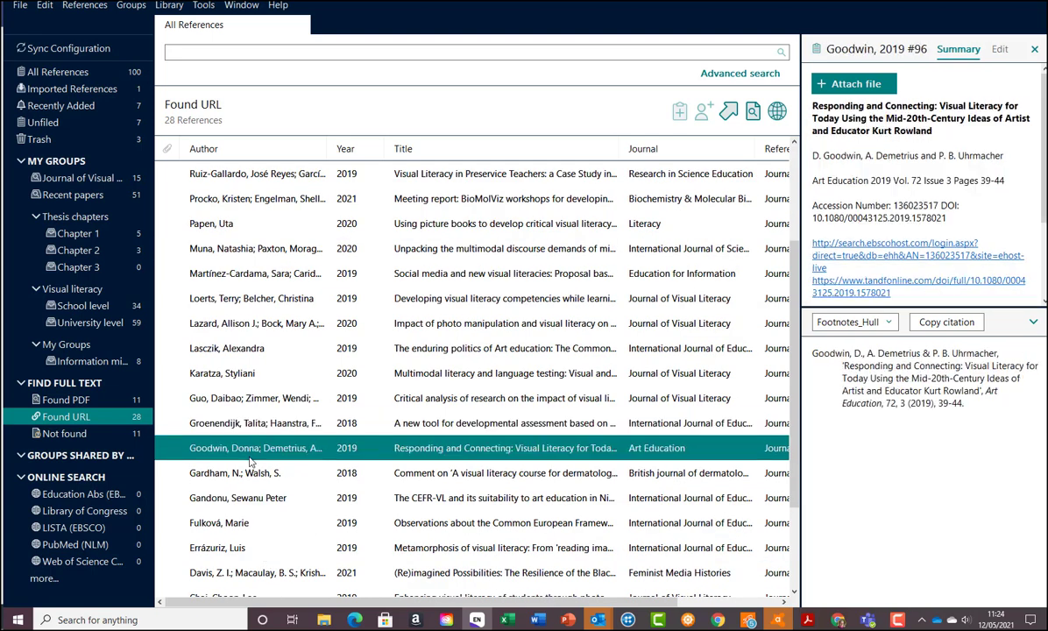
click(249, 475)
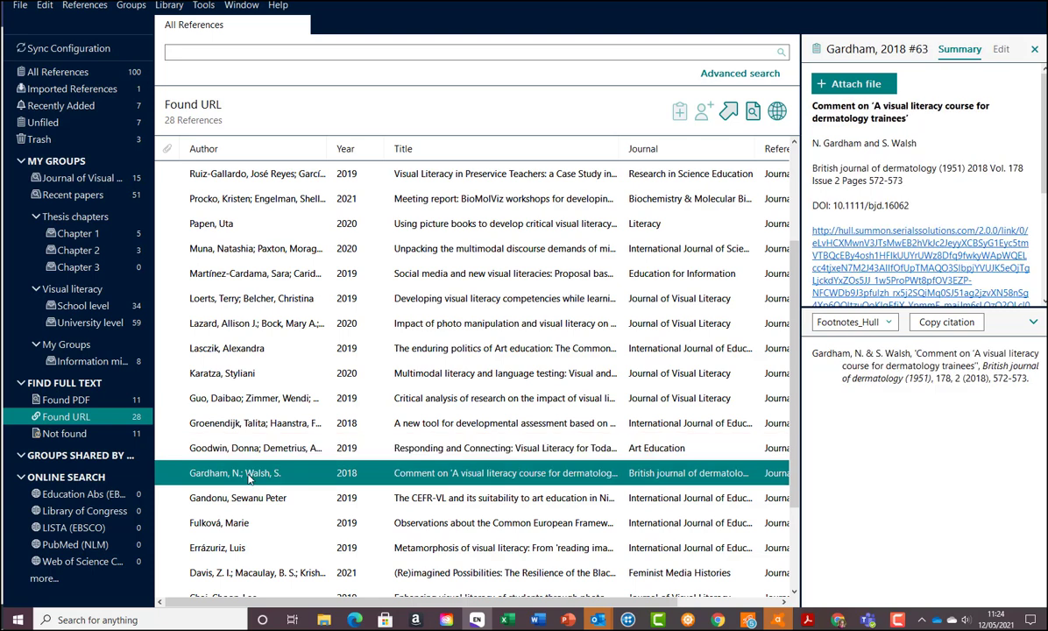
click(879, 245)
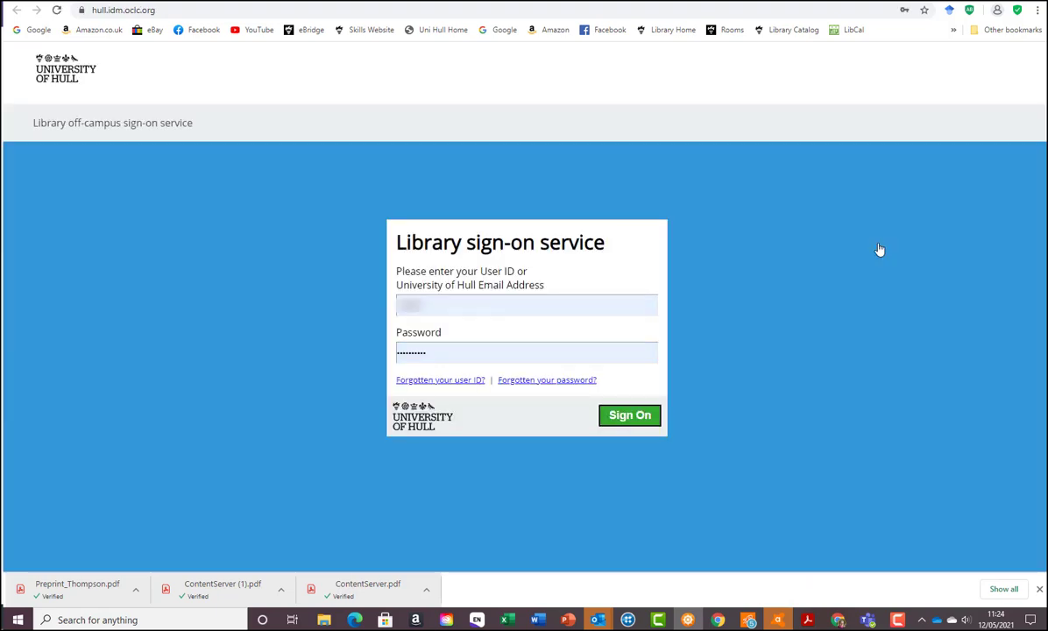
Sign on via the Hull library page and download bjd.16062.pdf from Wiley's PDF reader
click(637, 423)
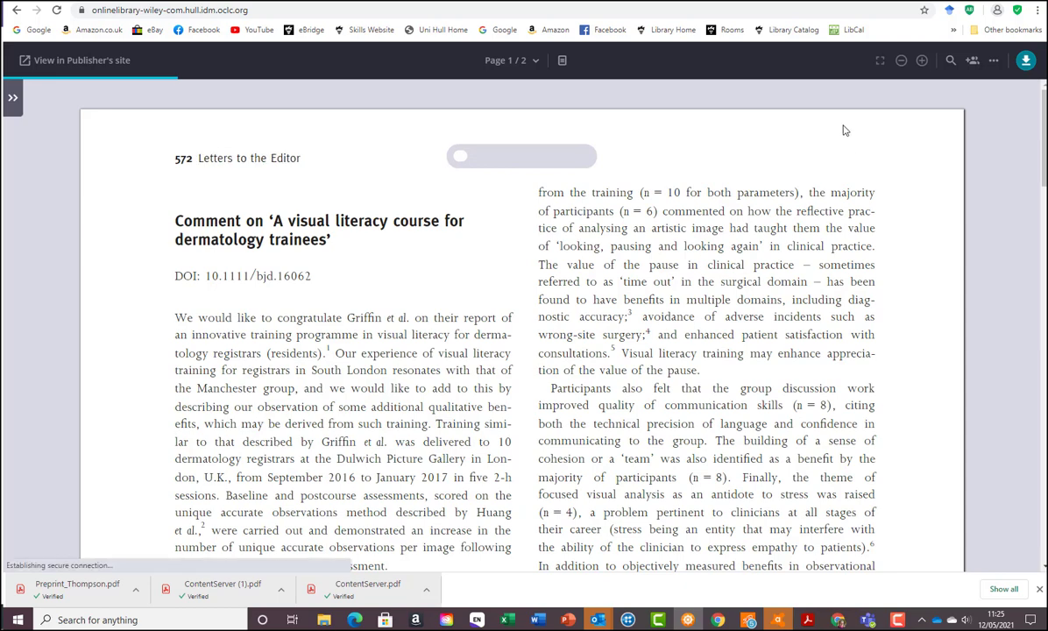
click(1026, 61)
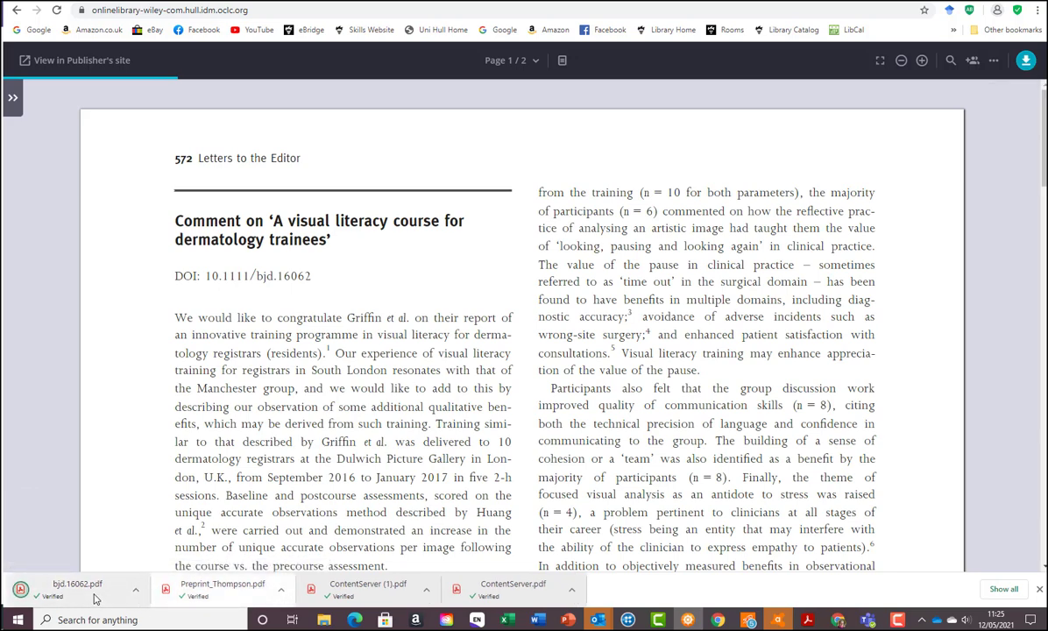
Drop bjd.16062.pdf onto the Gardham 2018 reference, then select the Gandonu 2019 record
click(476, 620)
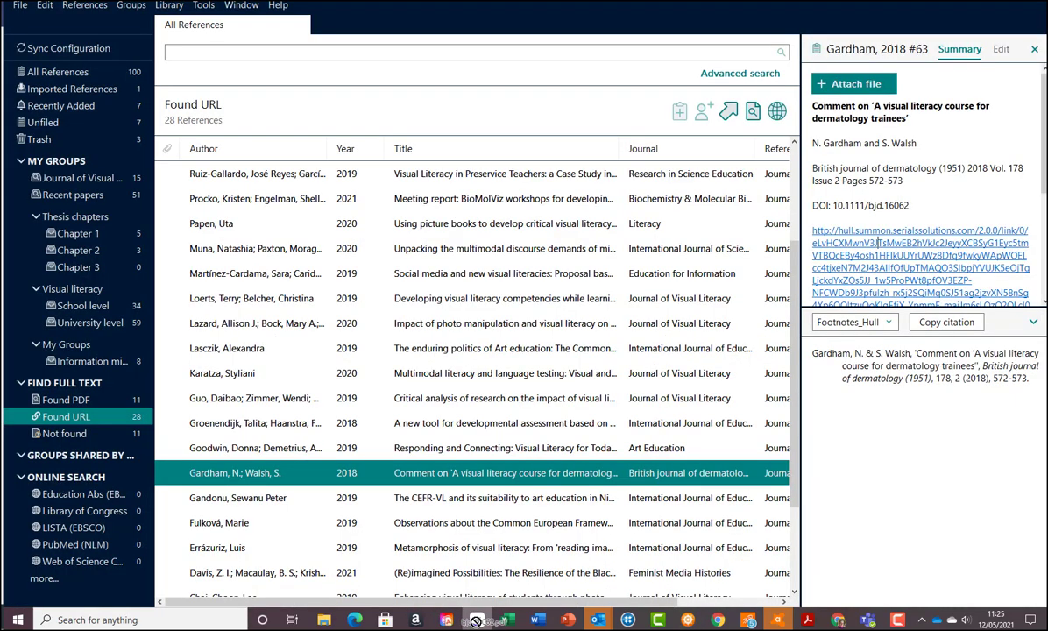
drag(476, 620, 505, 477)
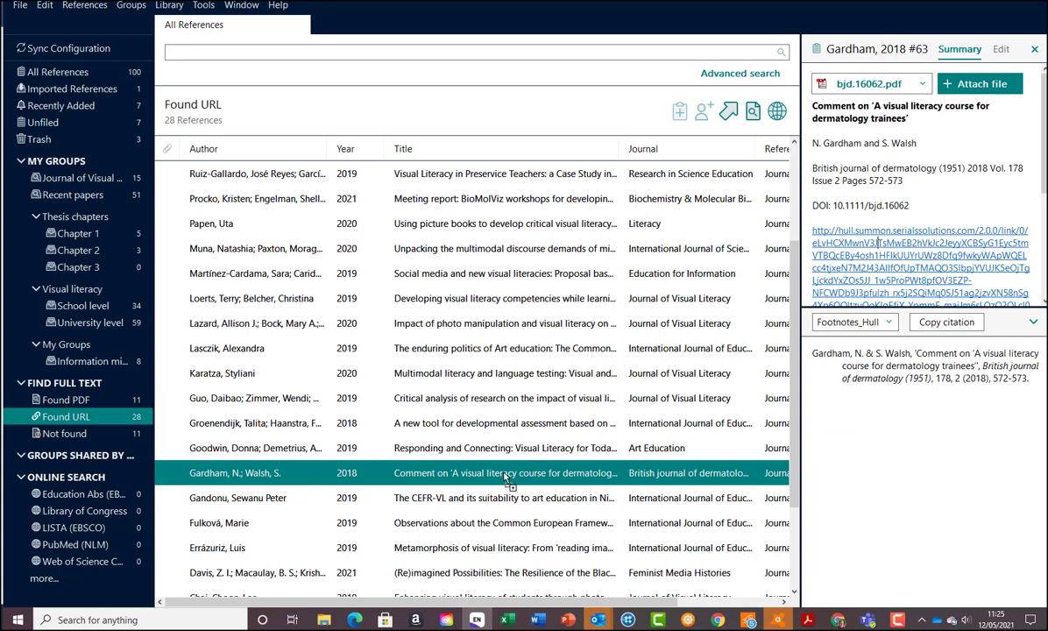
click(492, 498)
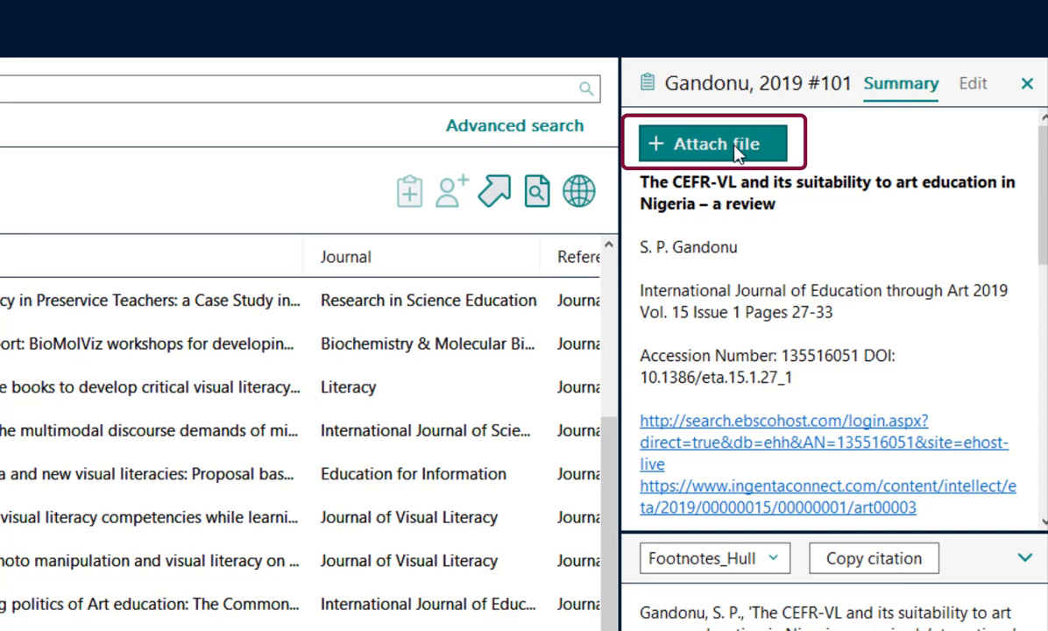
Attach Gandonu.pdf from Downloads to the Gandonu 2019 reference, then select the Fulková 2019 record
click(715, 154)
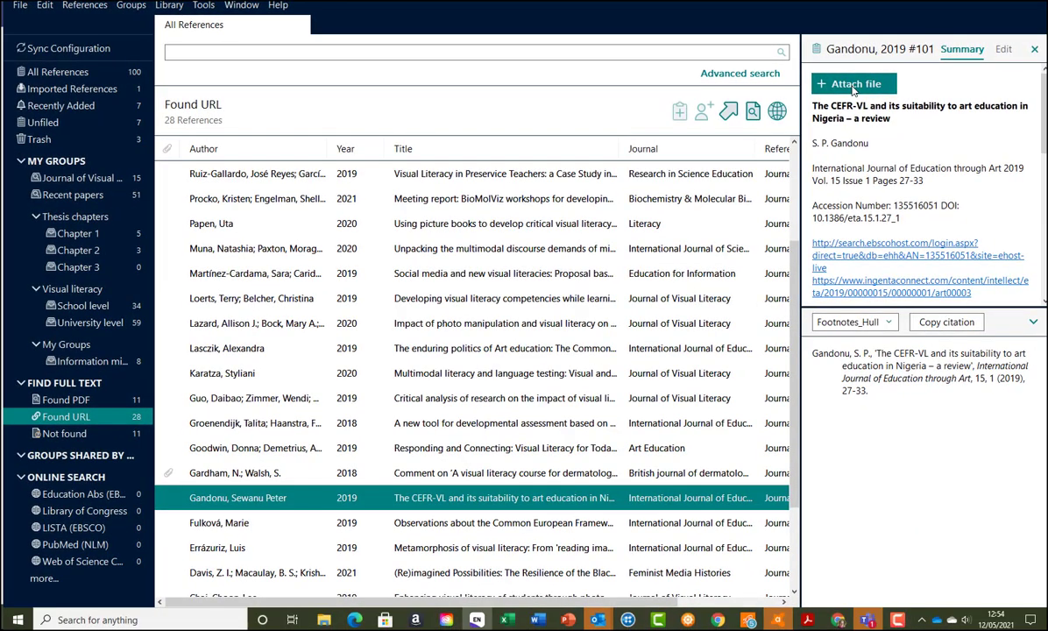
click(853, 85)
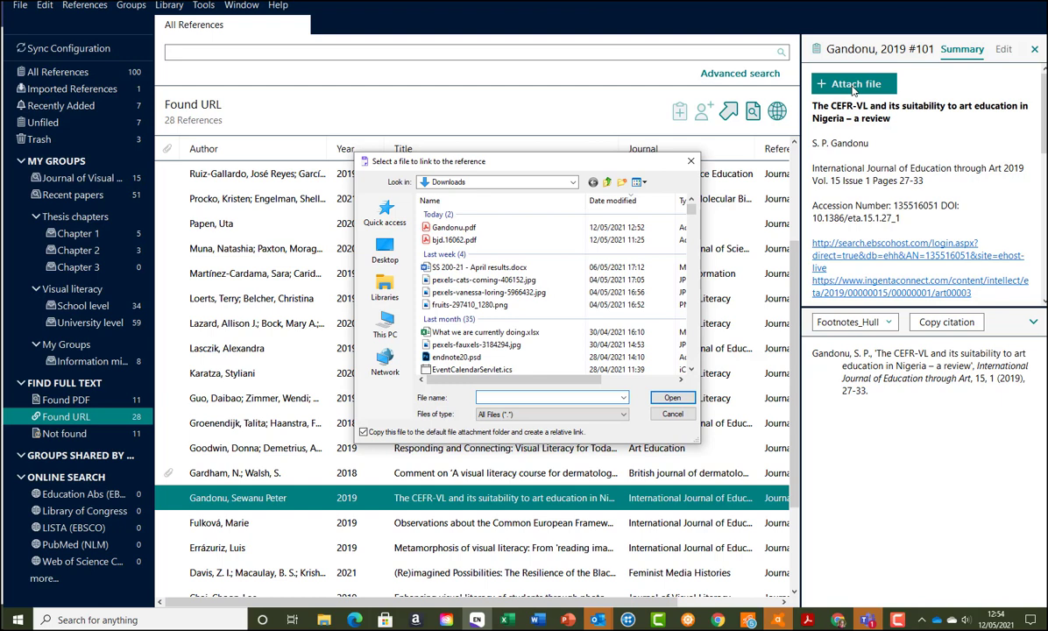
click(502, 232)
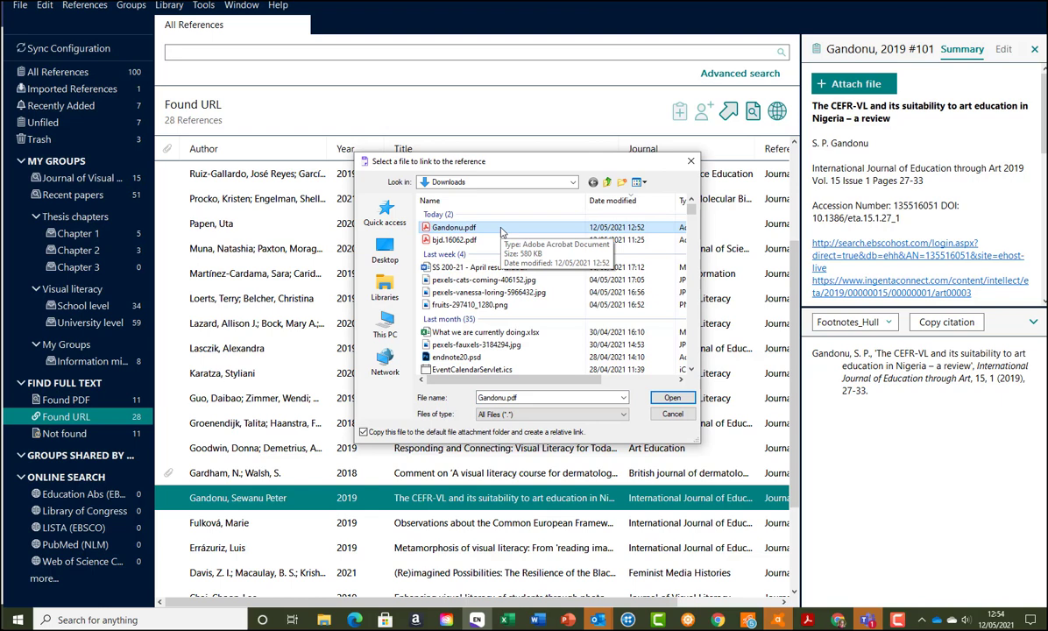
click(679, 399)
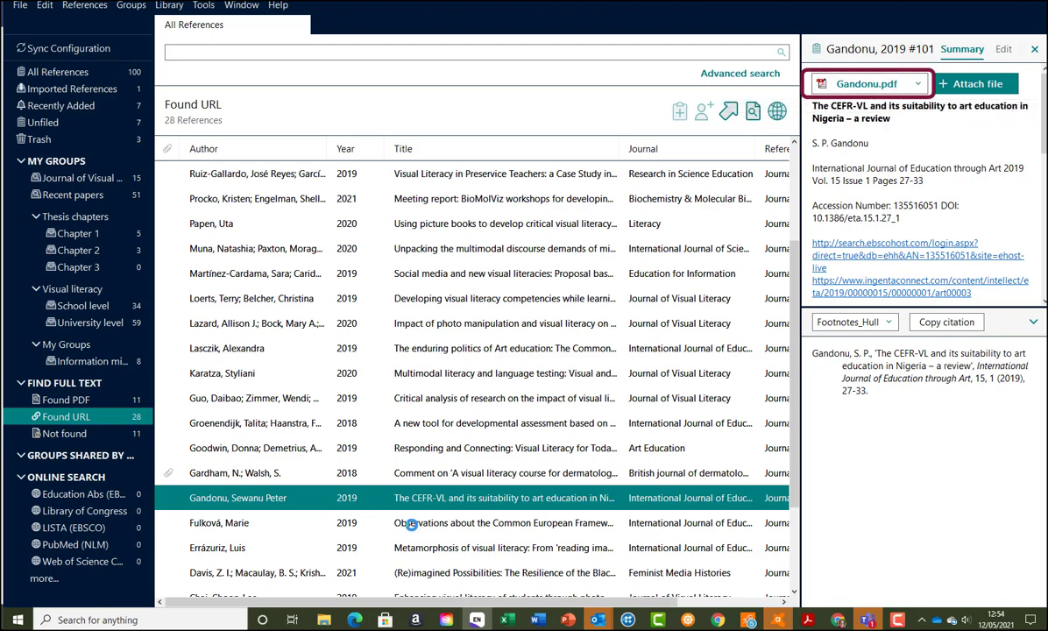
click(411, 523)
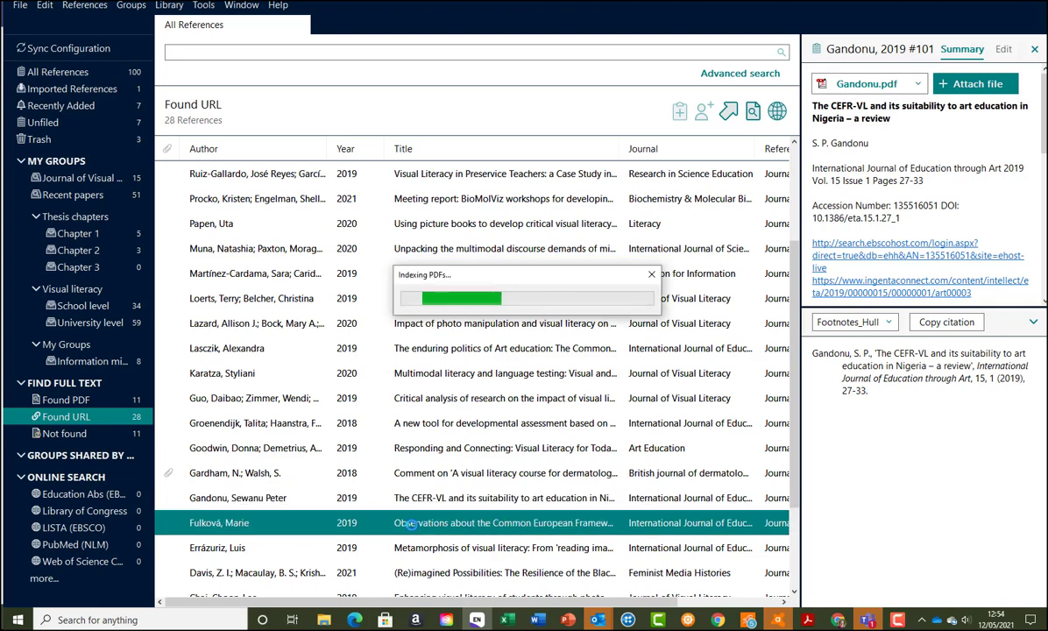